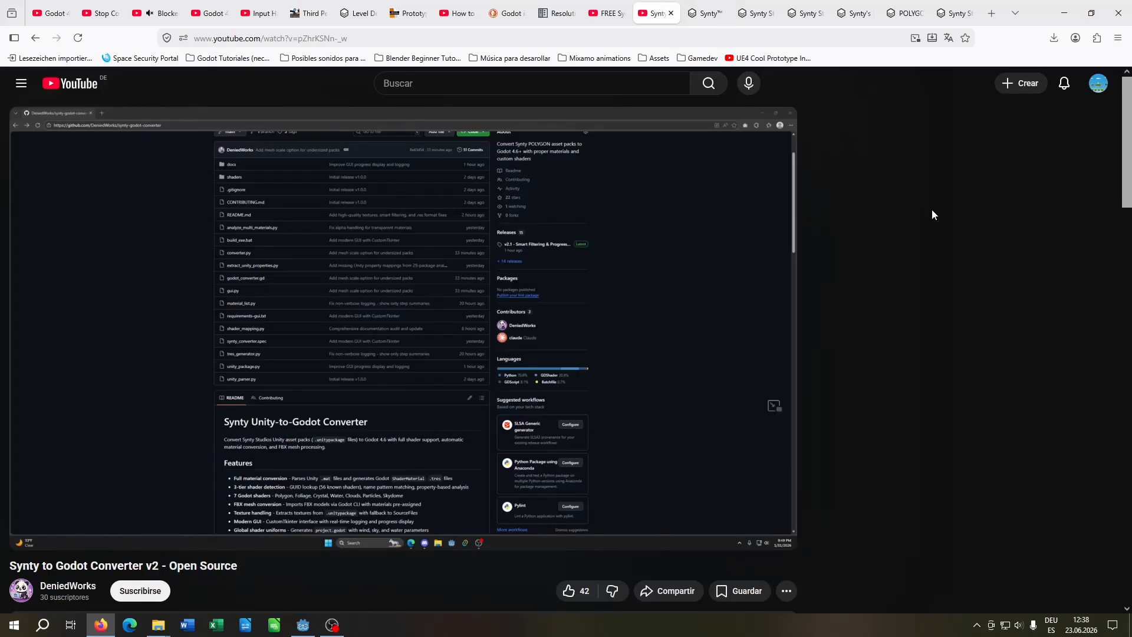
Review the video page for Synty to Godot Converter v2, including its description and links.
scroll(380, 405, "down", 3)
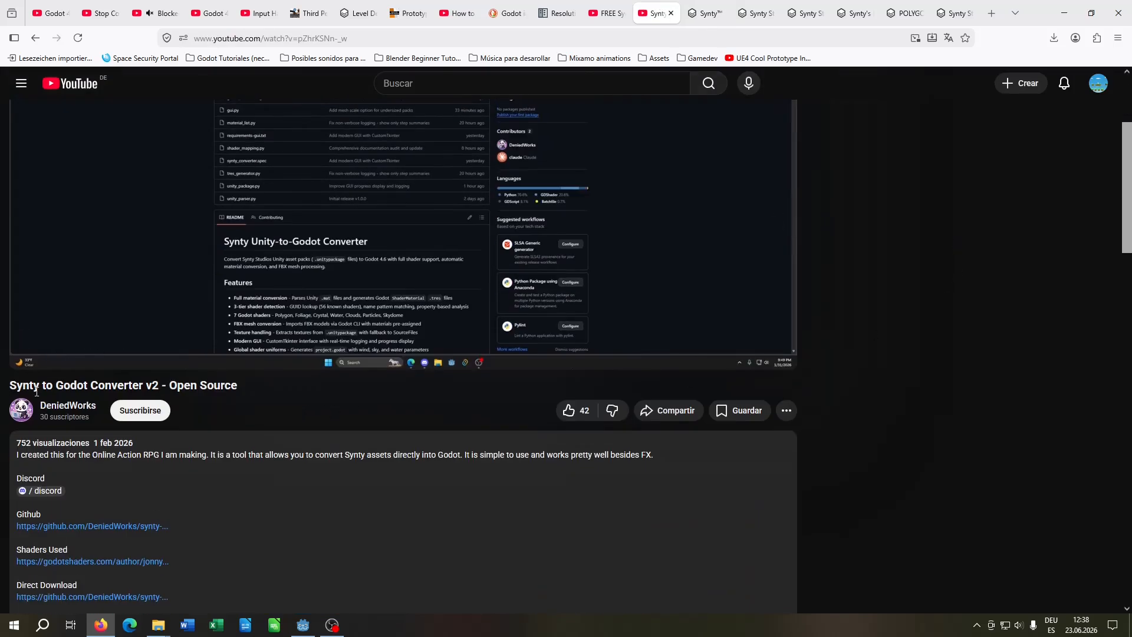
left_click_drag(13, 390, 87, 392)
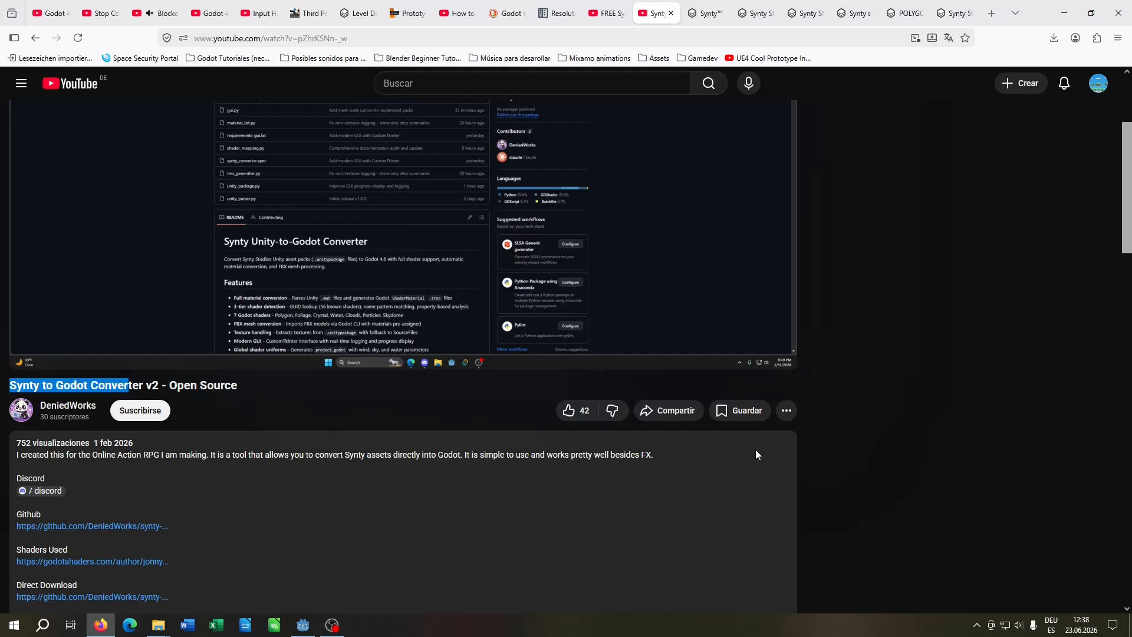
scroll(753, 449, "up", 3)
scroll(765, 451, "down", 13)
scroll(791, 447, "up", 13)
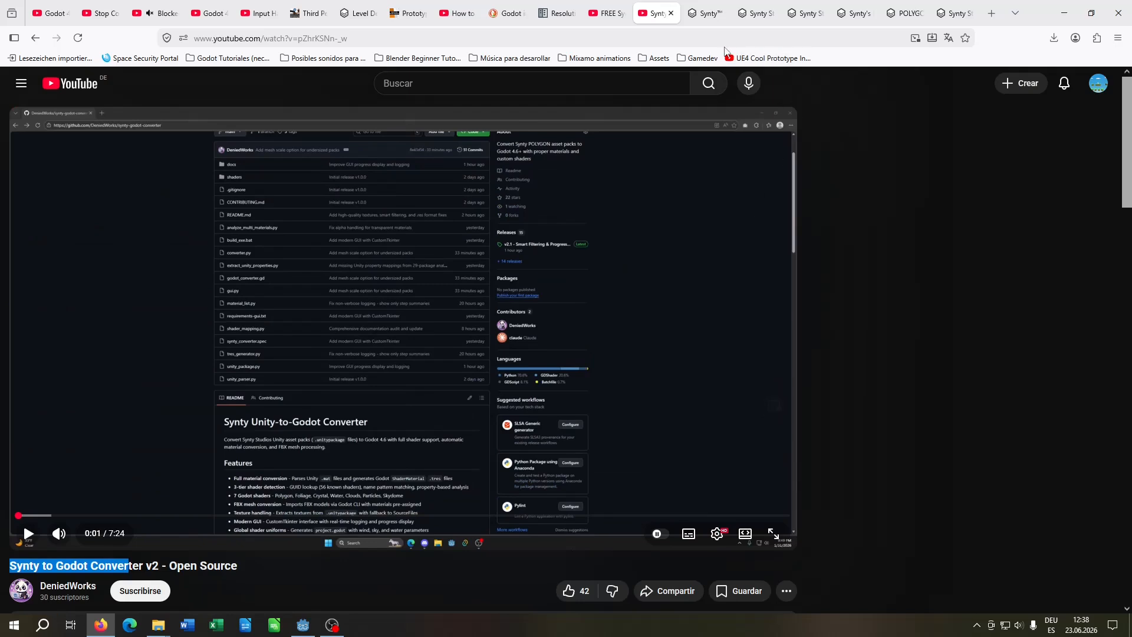
Open the Assets for Godot collection in the Synty Store and look through the available asset packs.
left_click(703, 7)
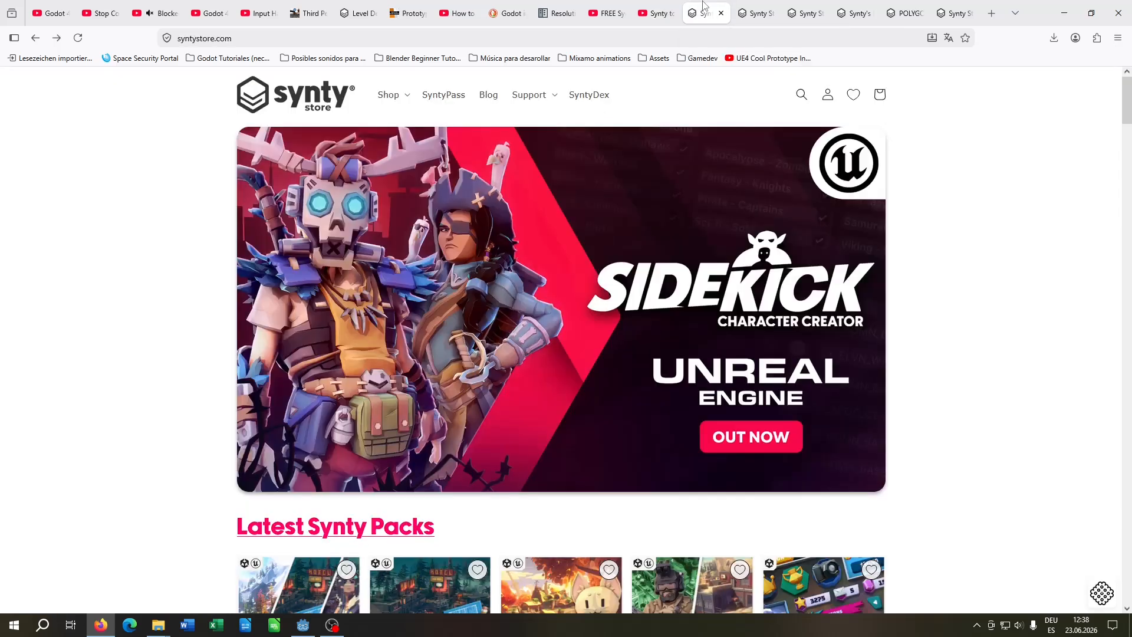
left_click(412, 105)
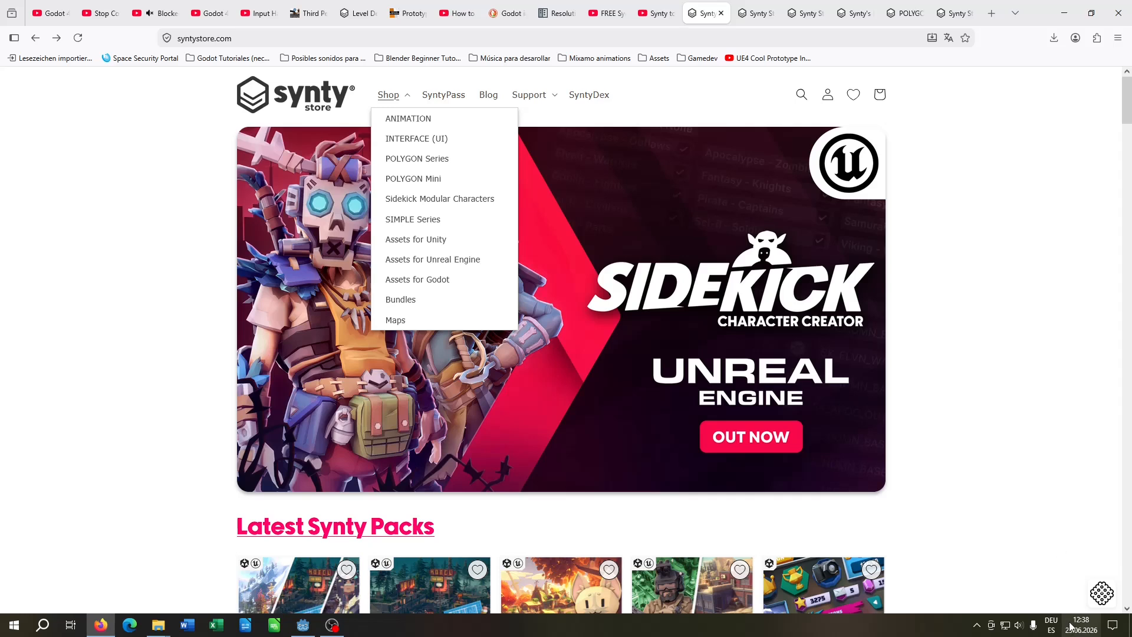
left_click(439, 287)
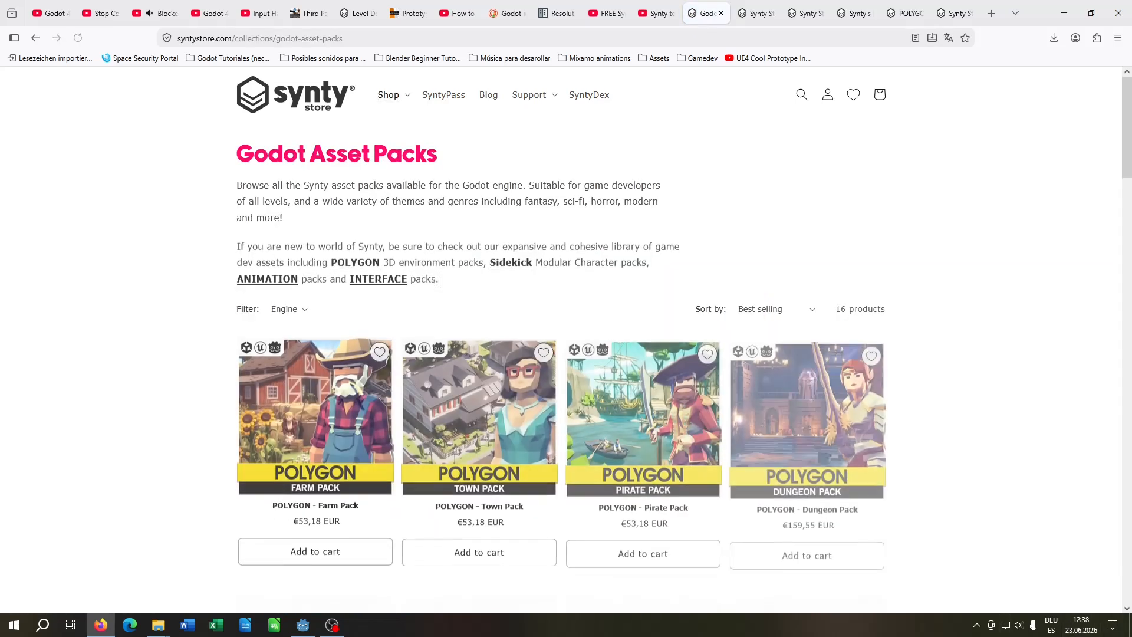
left_click(929, 578)
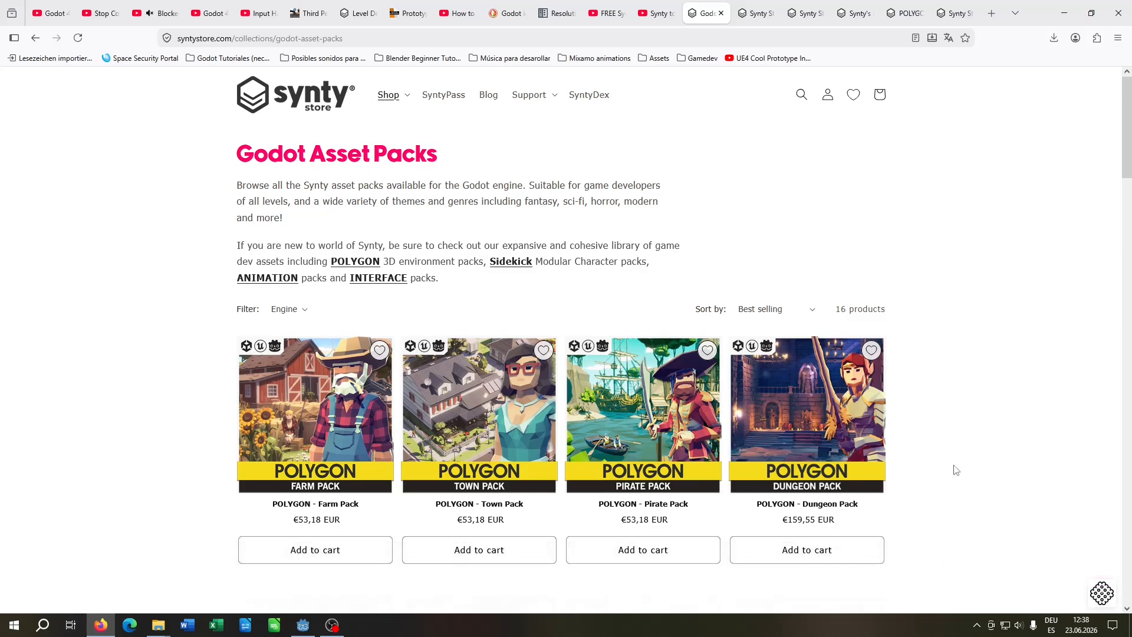
scroll(968, 366, "down", 2)
scroll(968, 366, "up", 2)
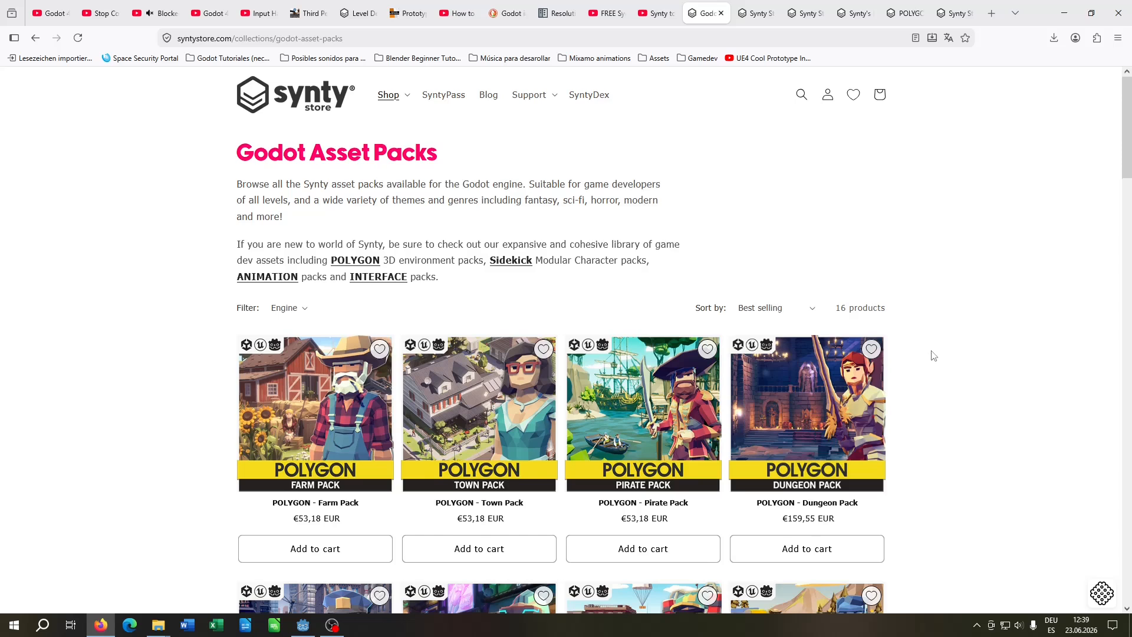
scroll(933, 354, "down", 5)
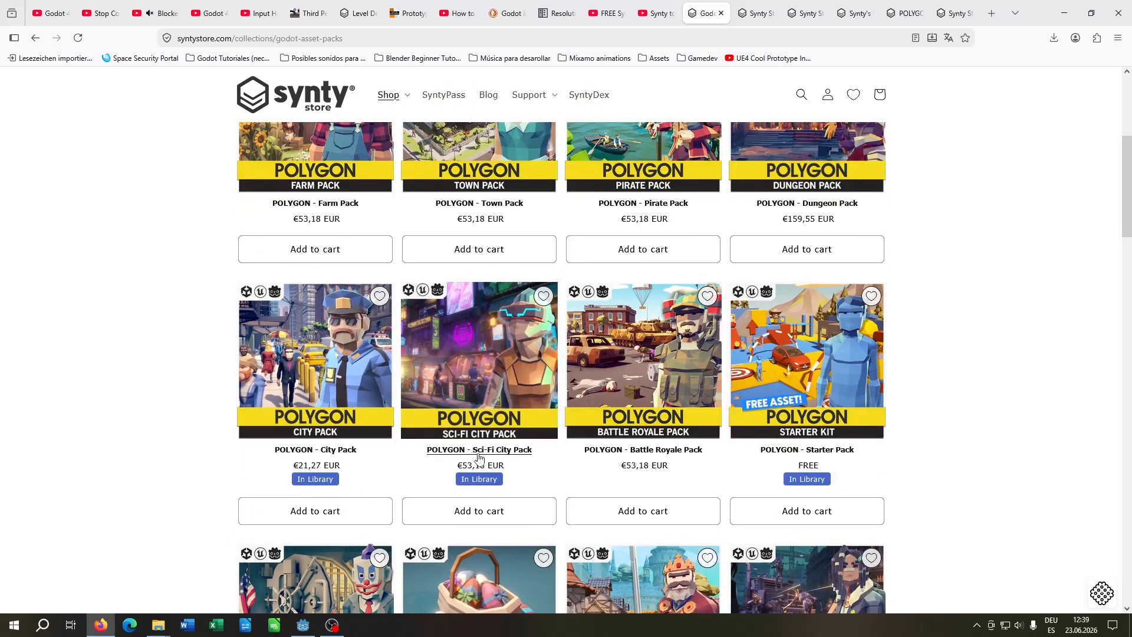
Download the Godot_4_6_2 version of POLYGON_SciFi_City and the Godot_4_5_1 version of GENERIC_Particle_FX from the library page.
left_click(797, 7)
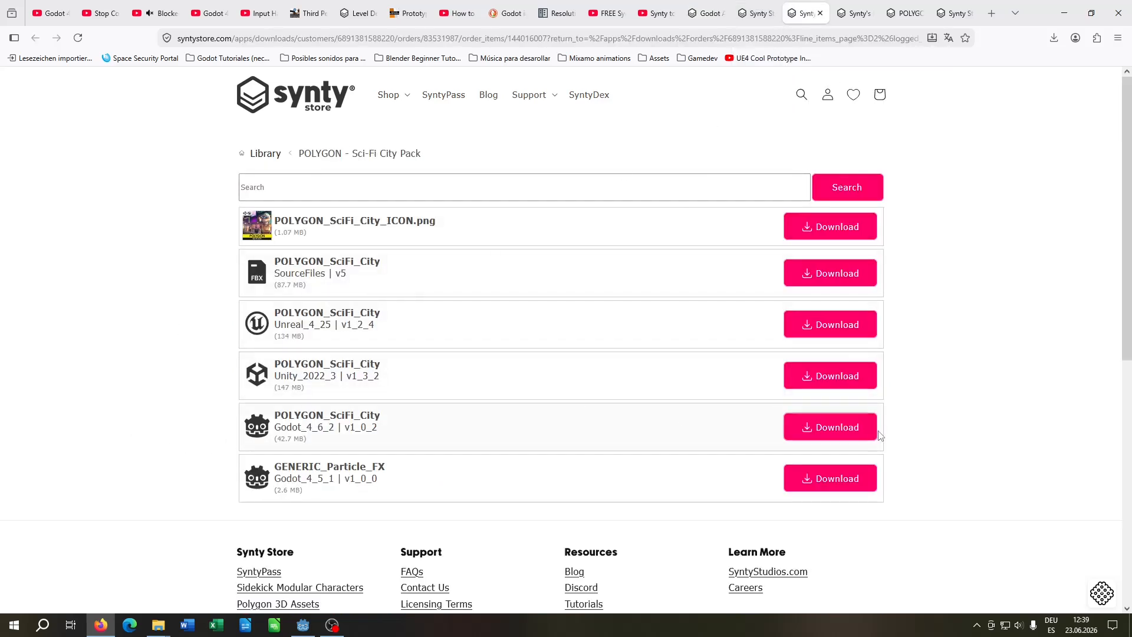
left_click(851, 431)
left_click(841, 480)
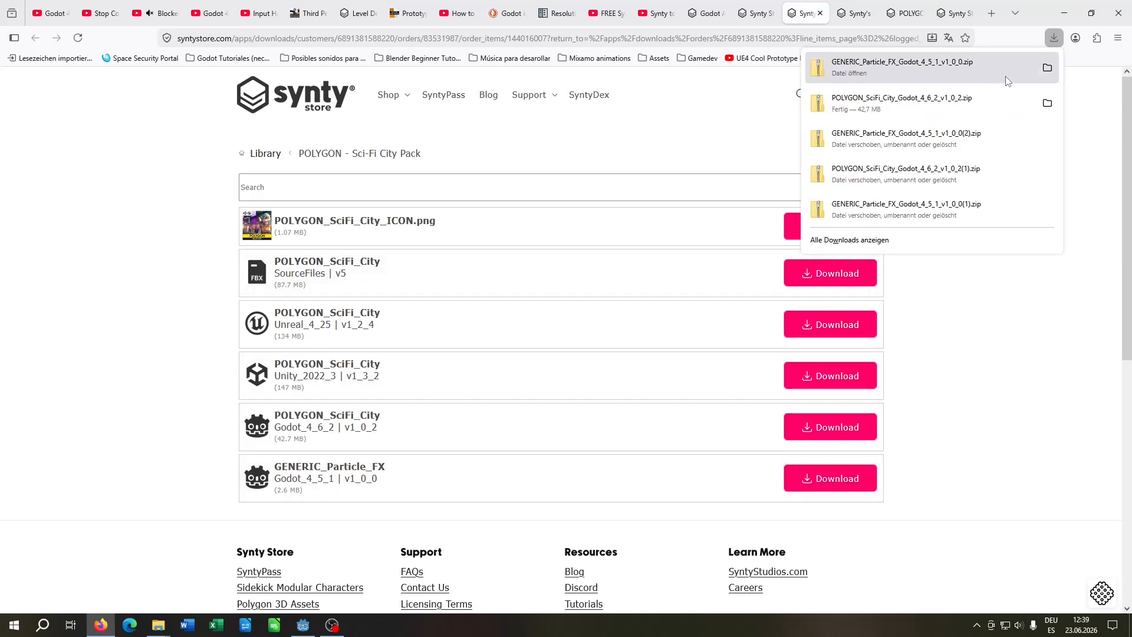
In File Explorer's Downloads folder, extract the GENERIC_Particle_FX and POLYGON_SciFi_City ZIP archives there with 7-Zip.
mouse_move(170, 629)
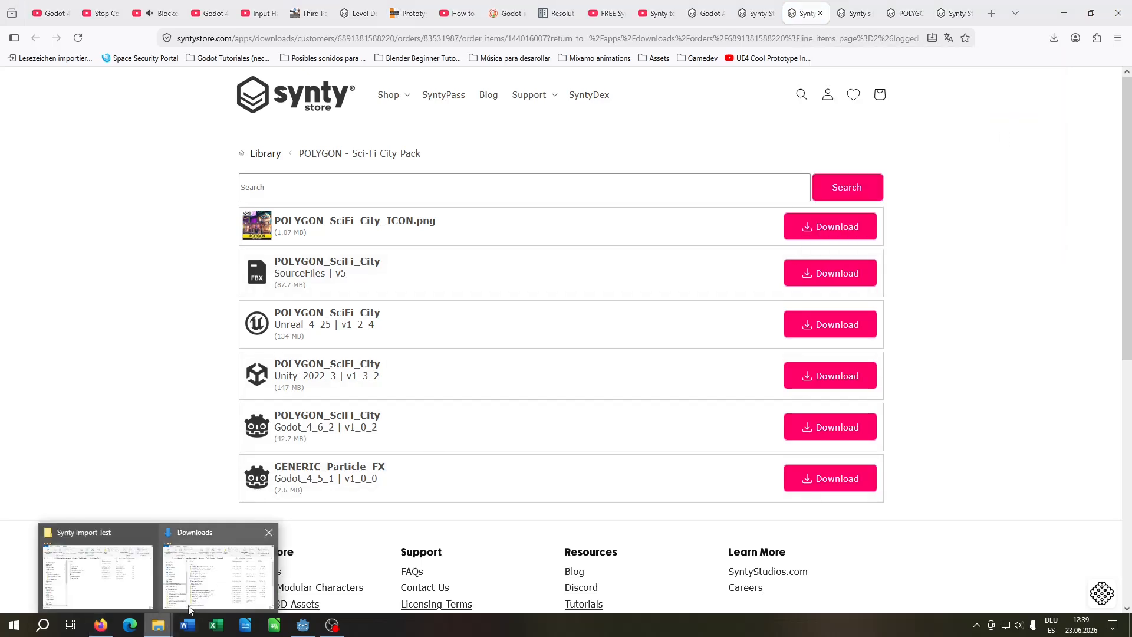
left_click(216, 566)
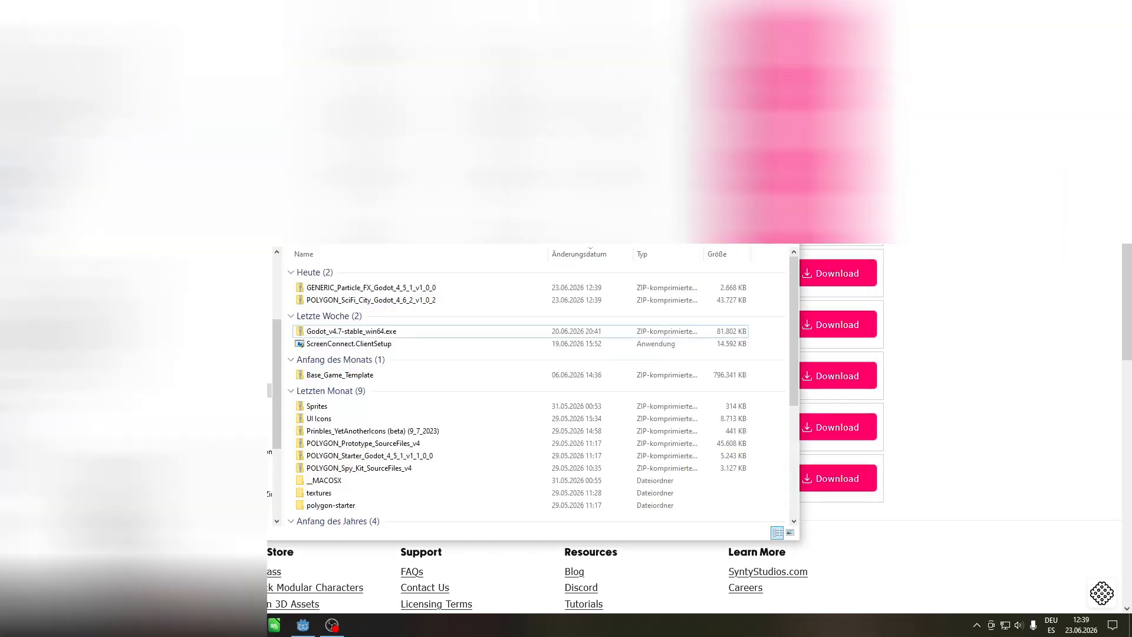
left_click(369, 289)
left_click(381, 301, "shift")
right_click(380, 303)
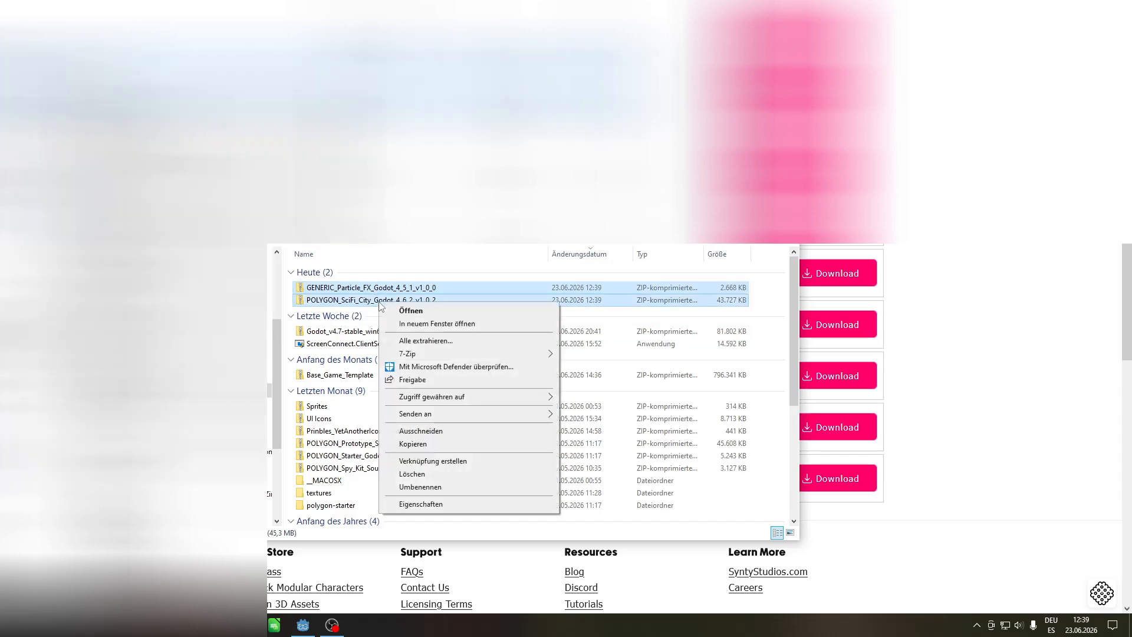
mouse_move(555, 354)
left_click(596, 368)
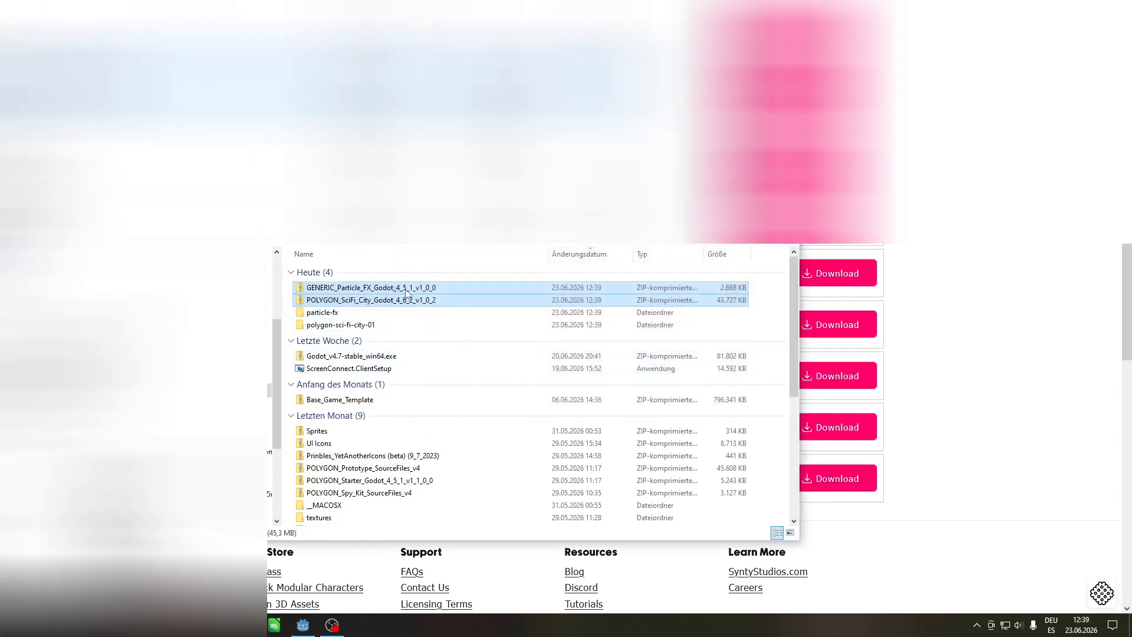
Put the extracted particle-fx and polygon-sci-fi-city-01 folders into the Synty Import Test project folder and return to Godot.
left_click(354, 312)
left_click(387, 324, "shift")
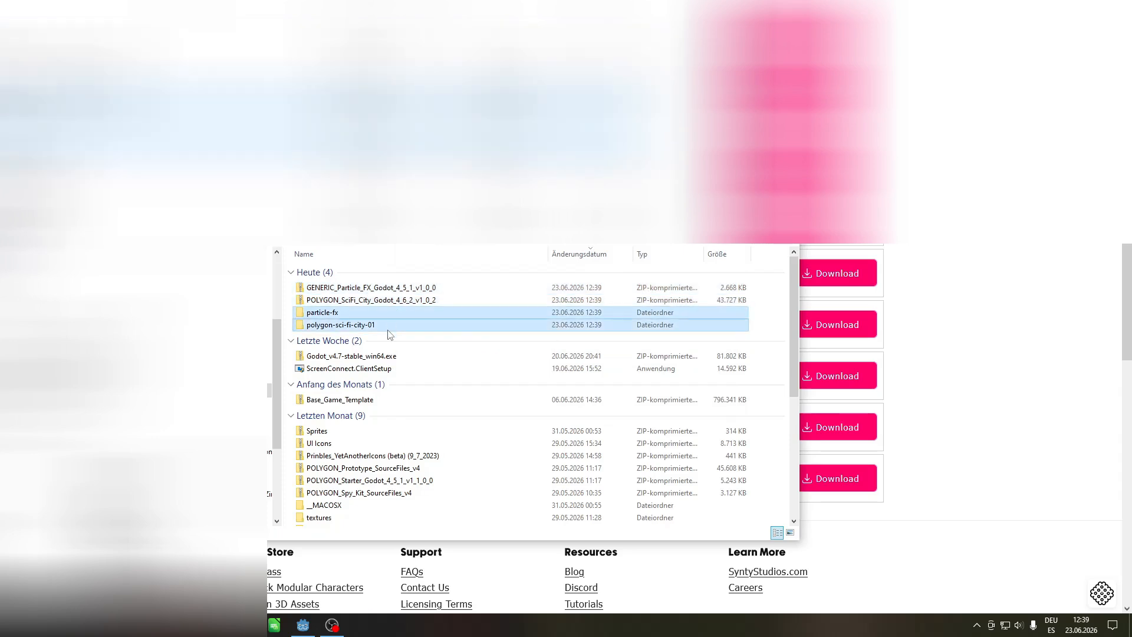
key("alt+Tab")
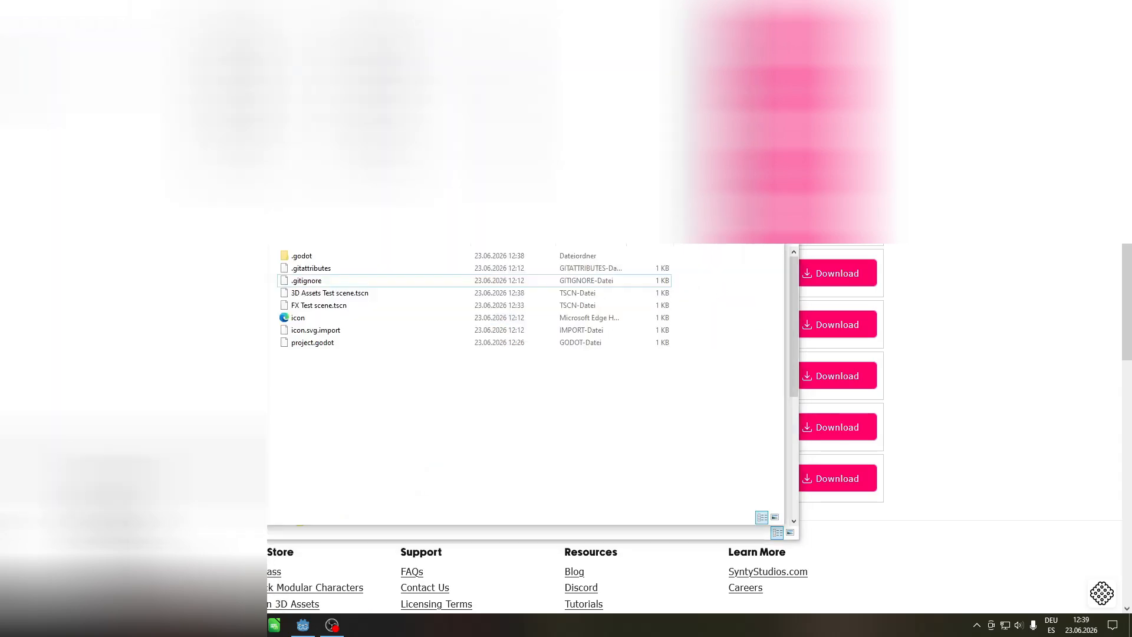
left_click(303, 625)
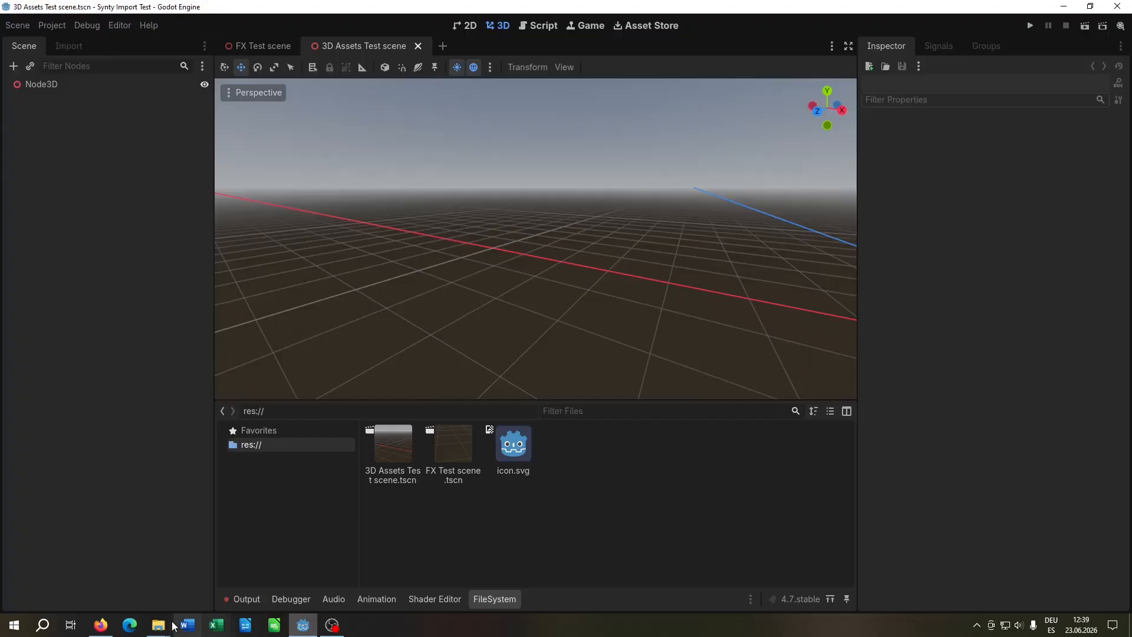
mouse_move(158, 624)
left_click(98, 578)
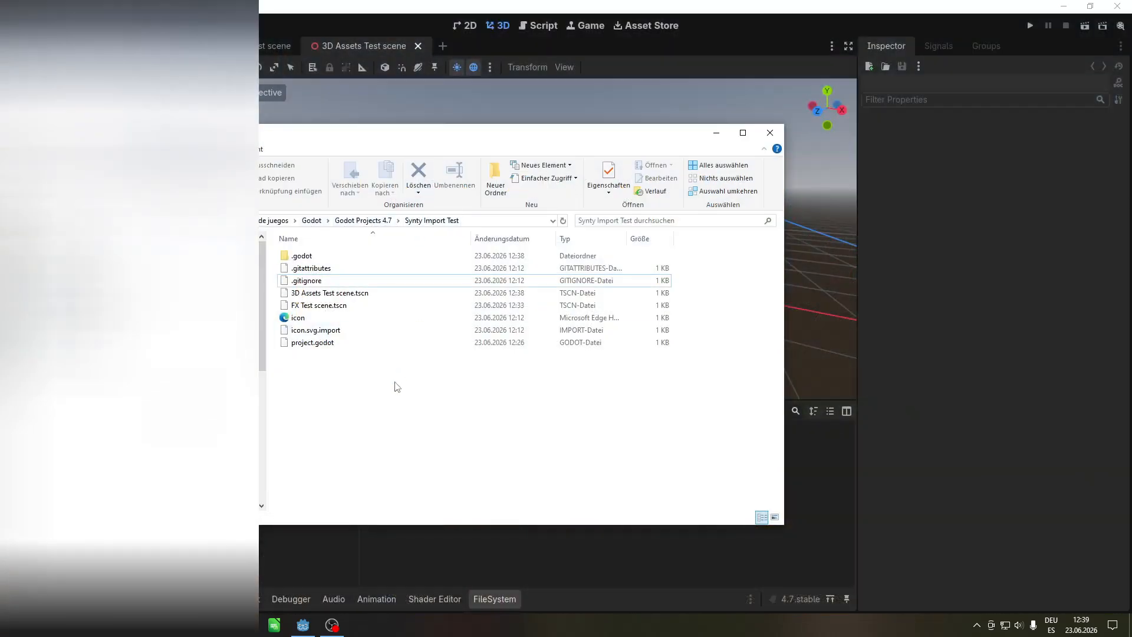
key("ctrl+v")
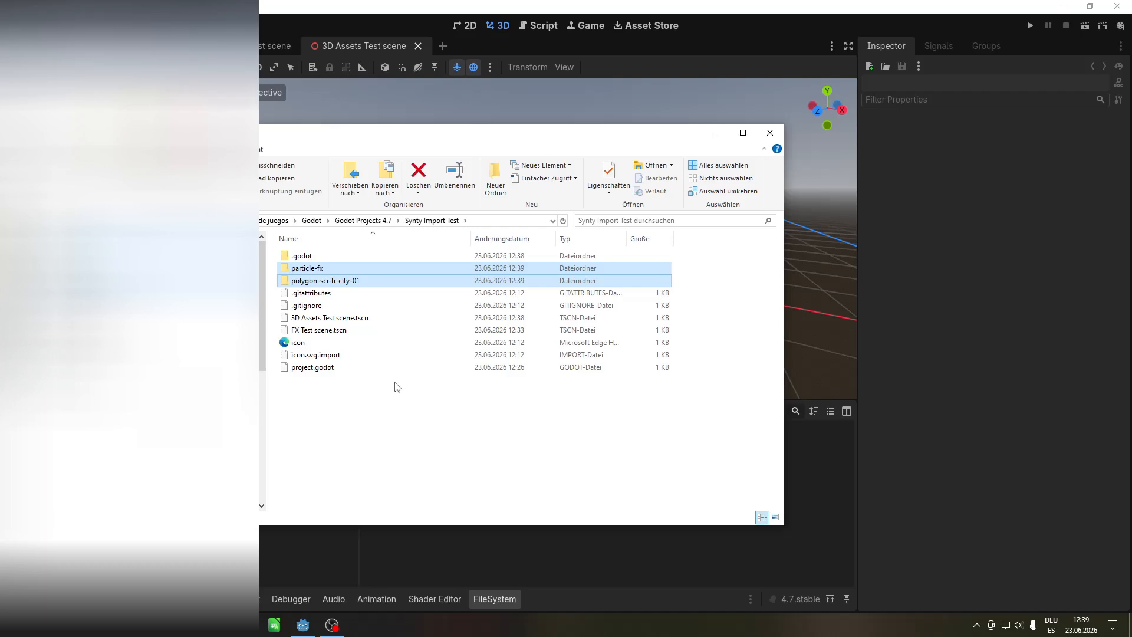
left_click(365, 448)
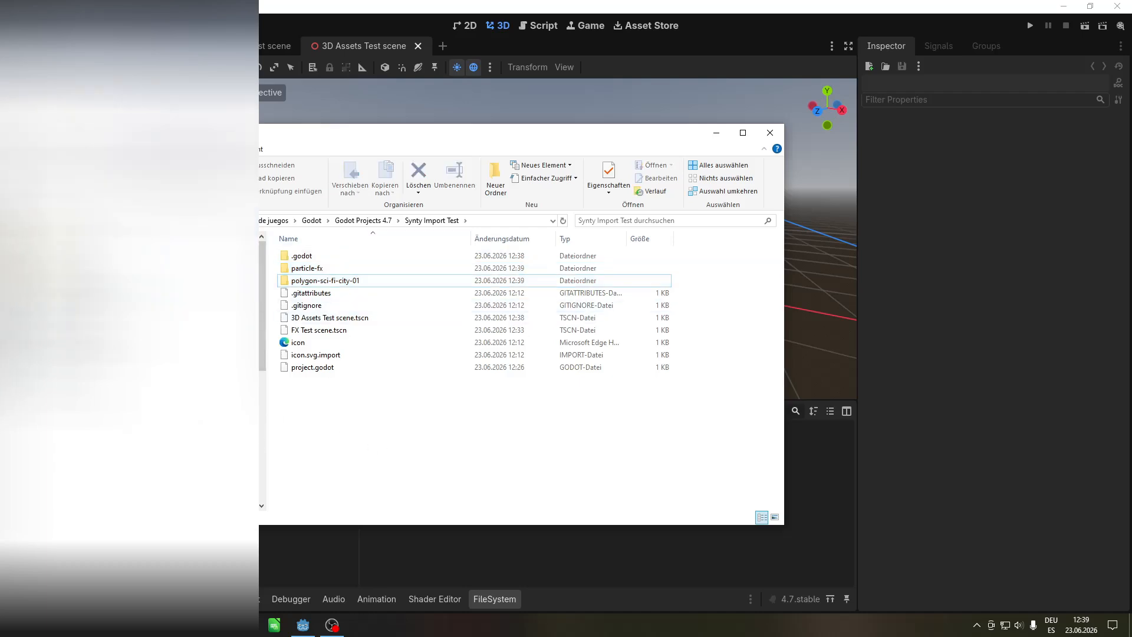
left_click(50, 462)
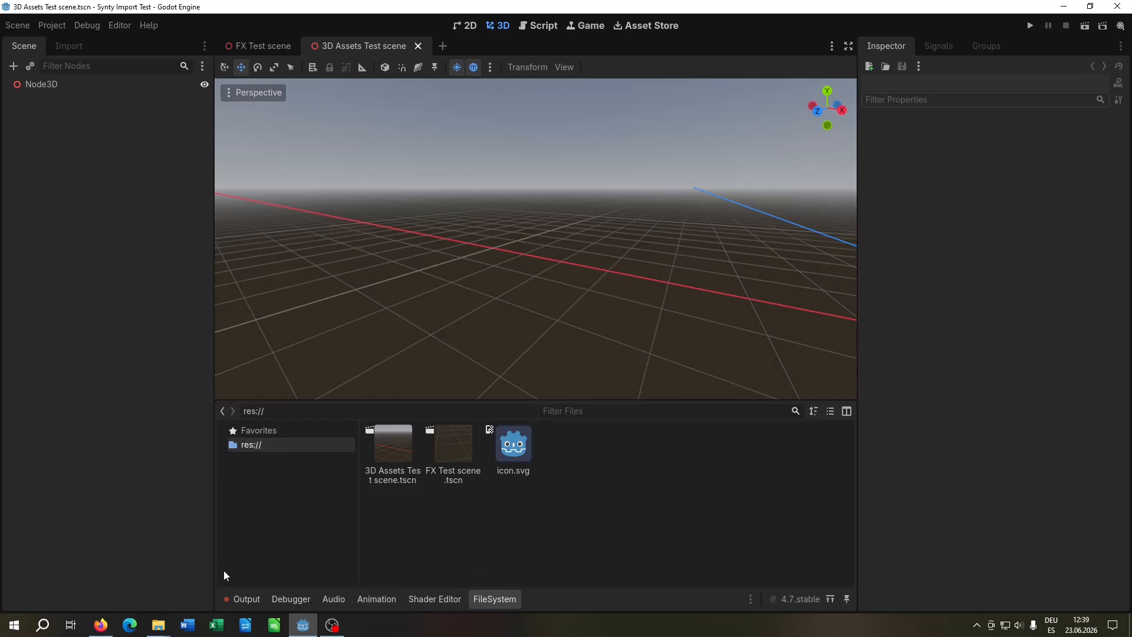
Put the PolygonSciFiCity folder from polygon-sci-fi-city-01/Assets/Synty directly into the Synty Import Test project folder and return to Godot.
mouse_move(156, 636)
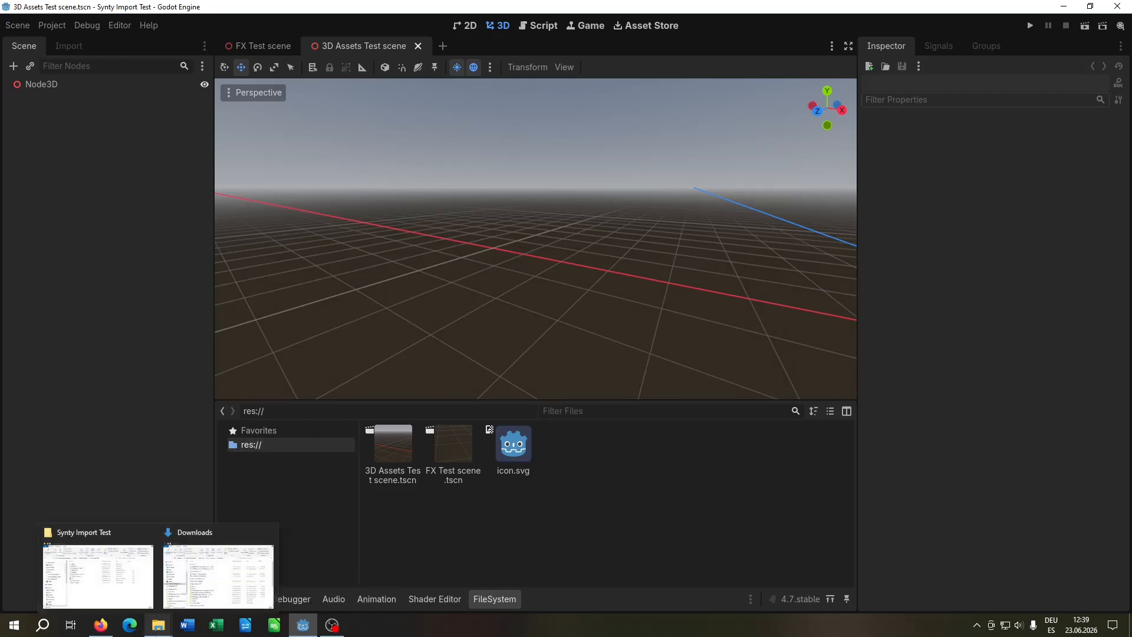
left_click(98, 575)
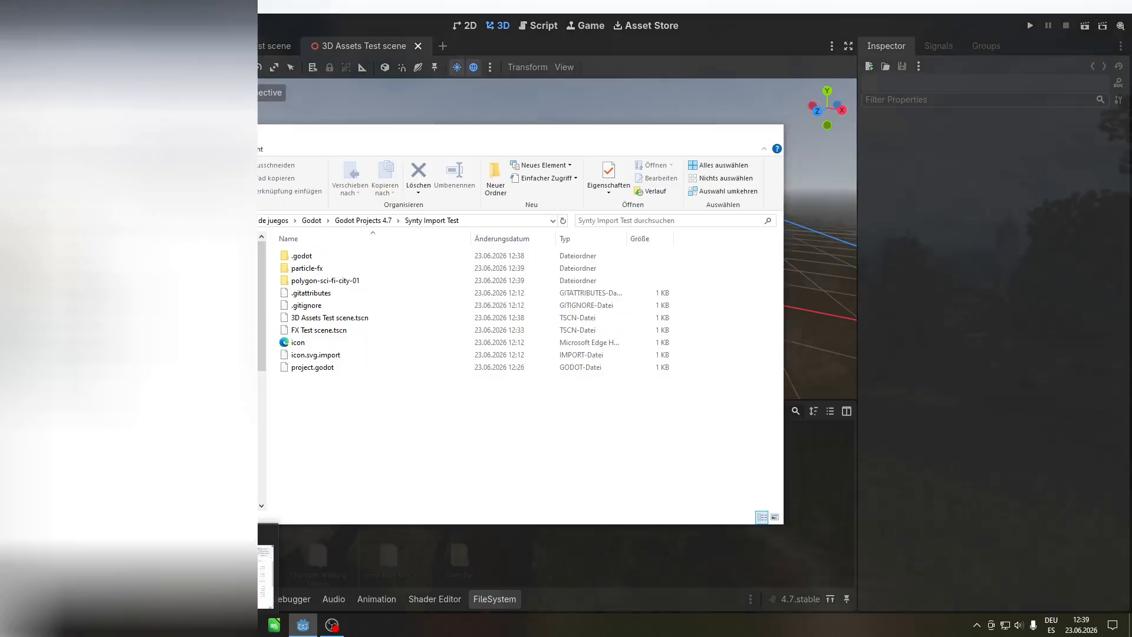
double_click(318, 282)
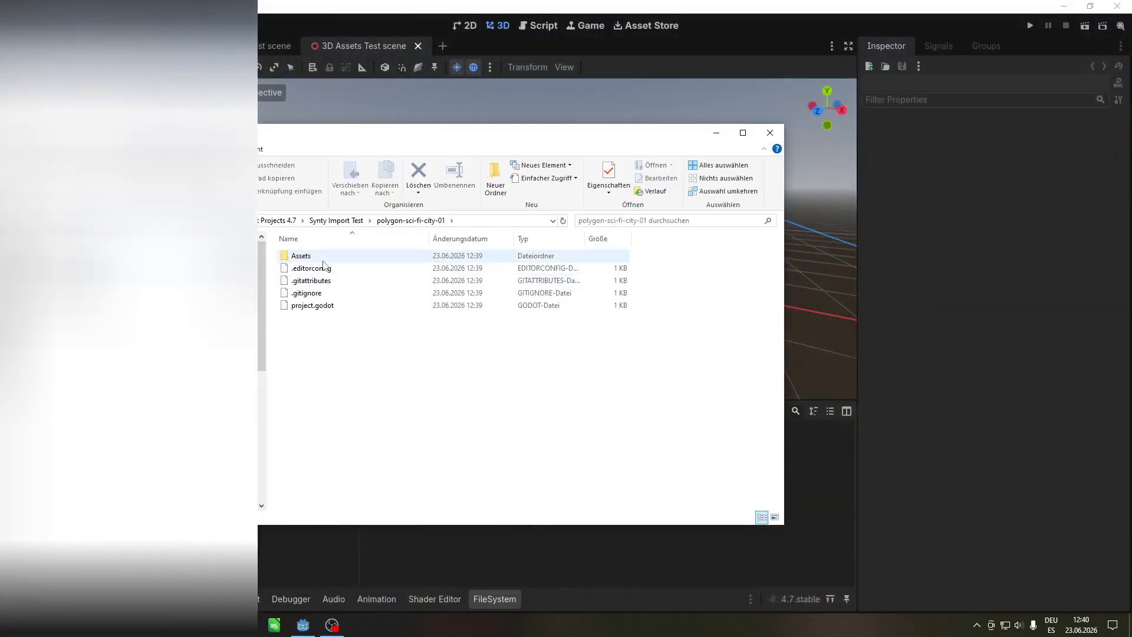
double_click(322, 262)
double_click(323, 259)
left_click(318, 260)
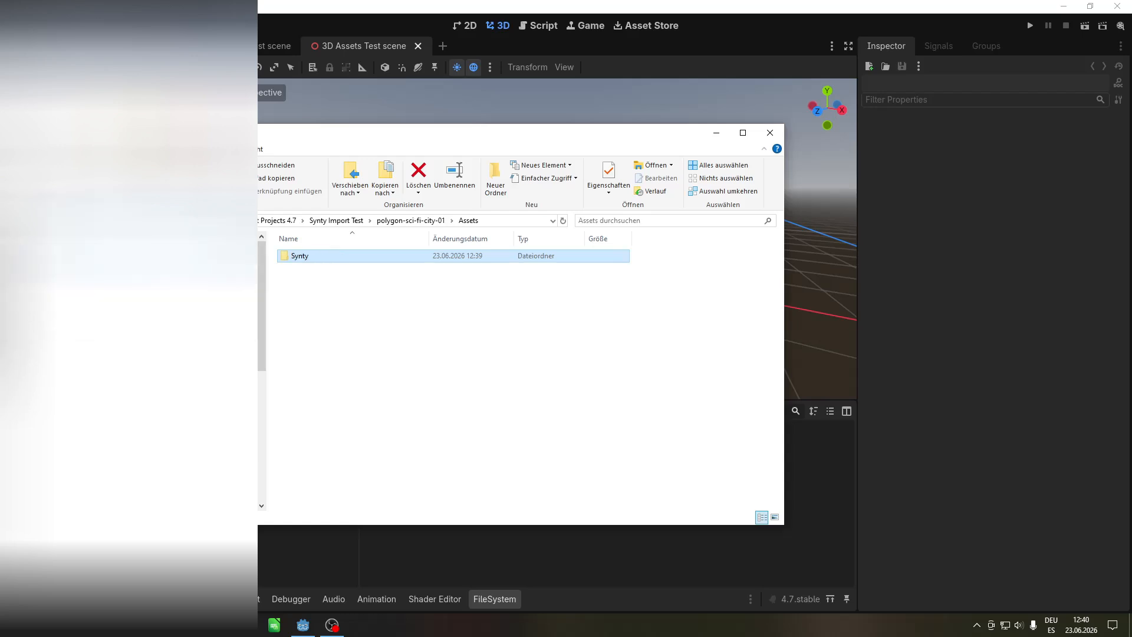
key("alt+Up")
key("alt+Up")
left_click(358, 448)
key("ctrl+v")
left_click(361, 467)
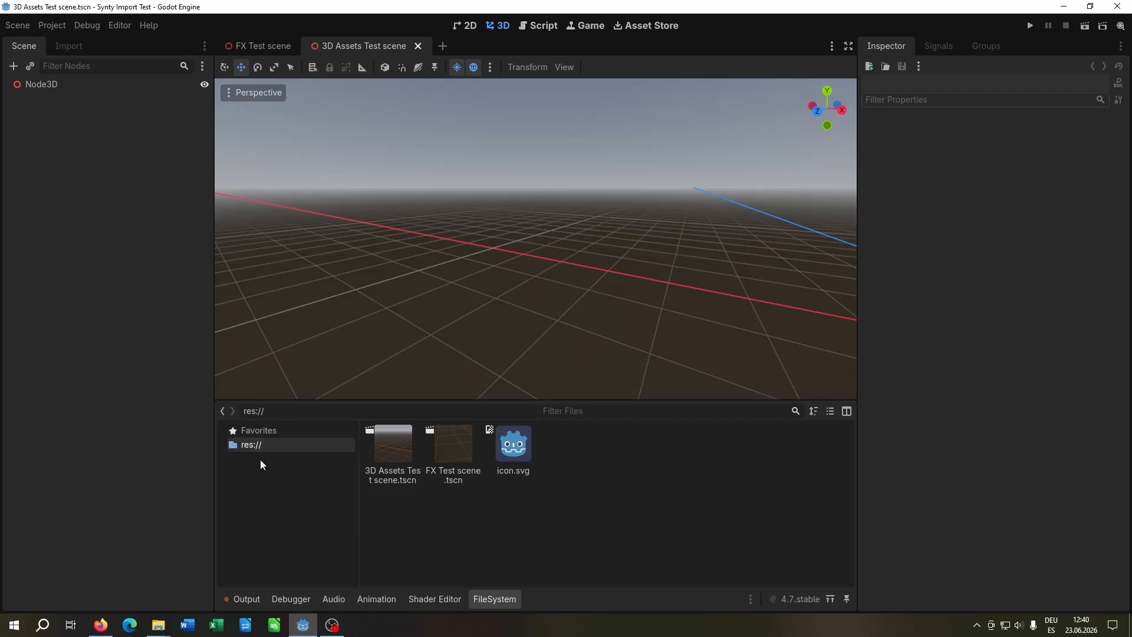
Put the Particle_FX folder from particle-fx/Assets directly into the Synty Import Test project folder.
mouse_move(155, 623)
left_click(101, 575)
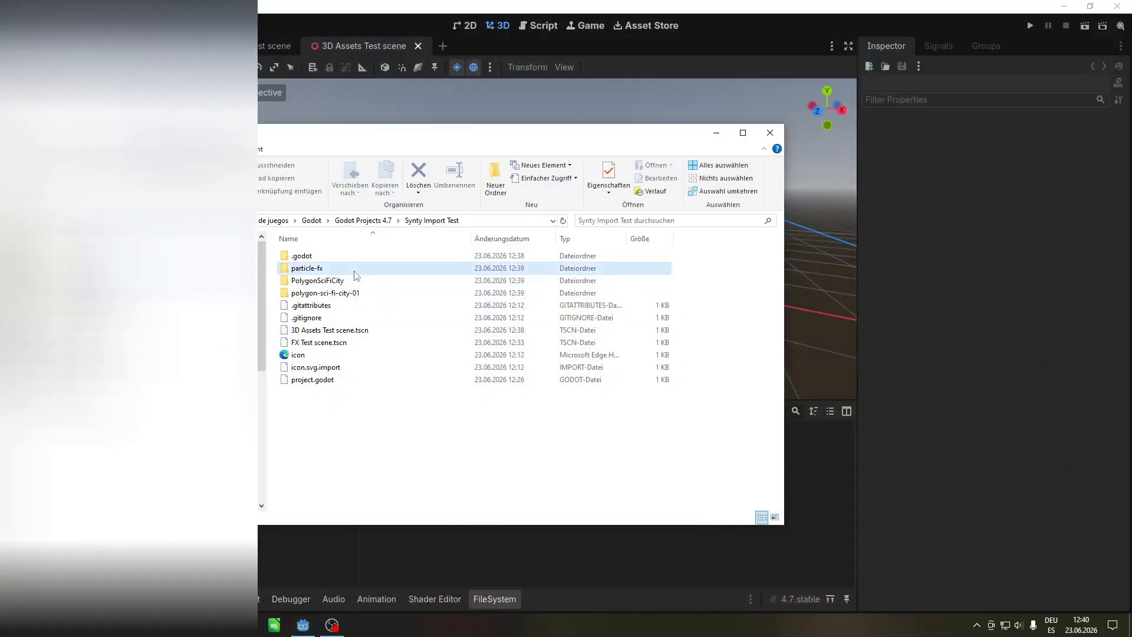
double_click(354, 269)
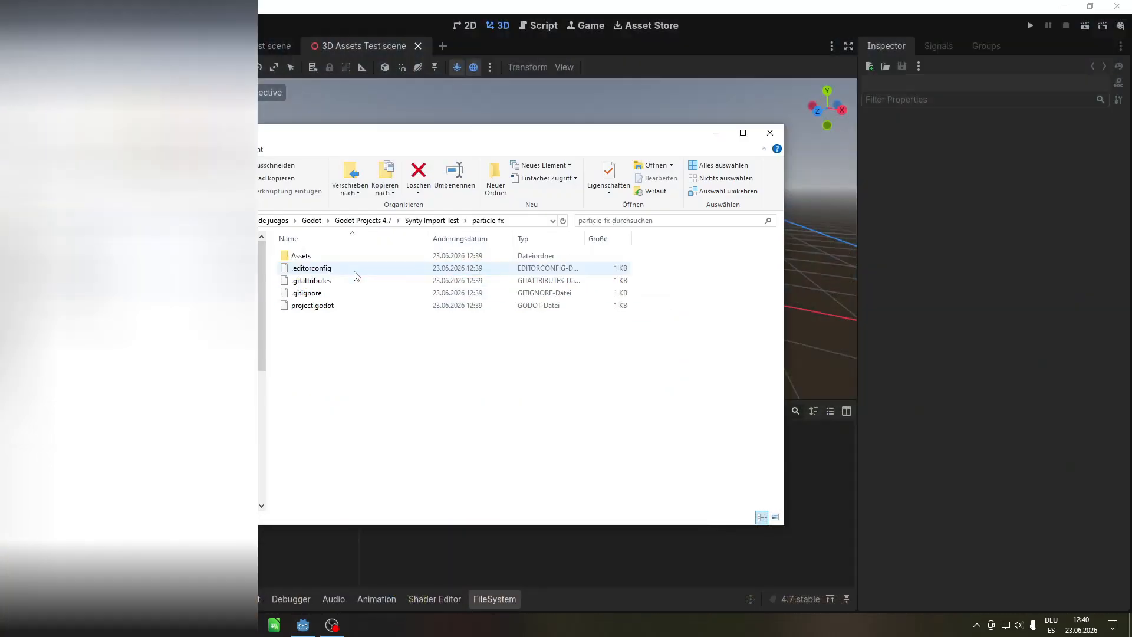
double_click(352, 260)
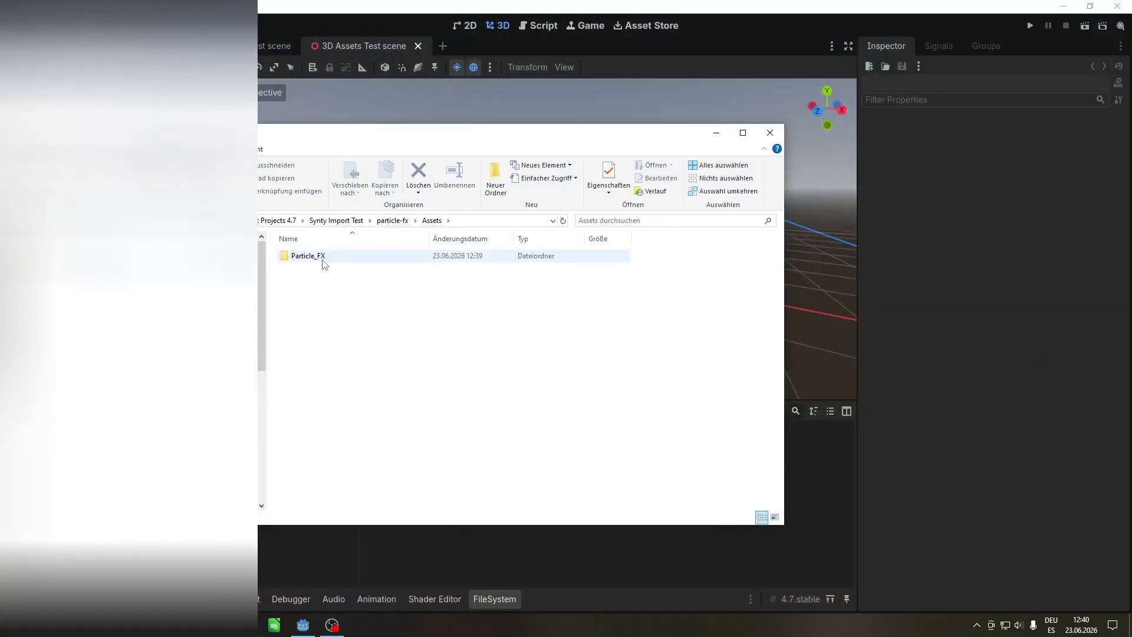
left_click(322, 260)
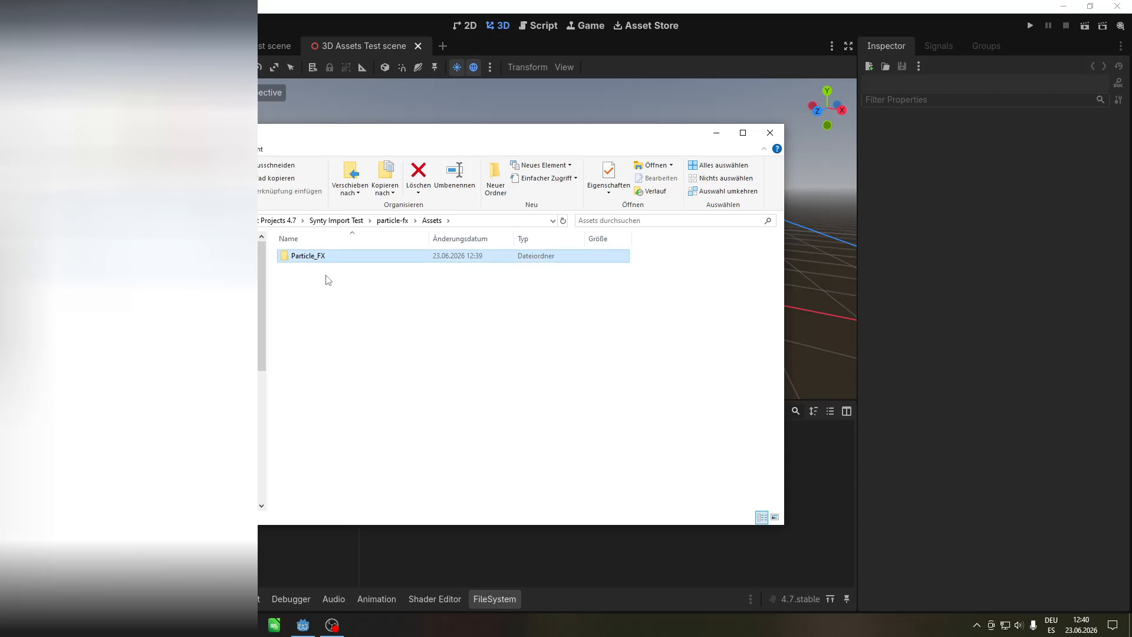
left_click(307, 225)
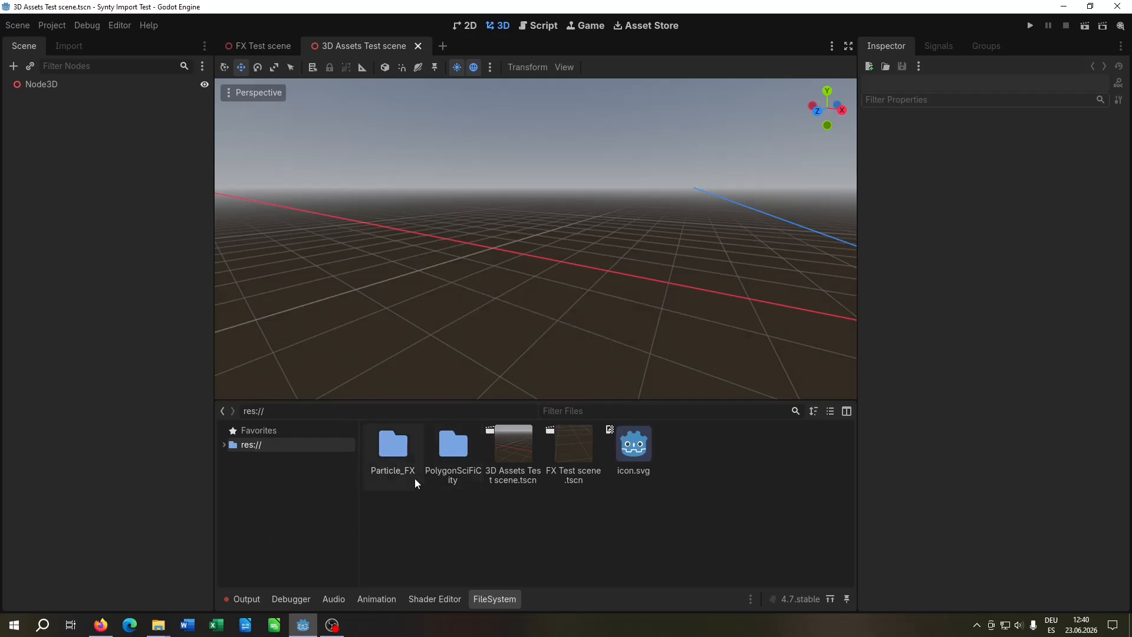
Switch to the FX Test scene in Godot and open the Prefabs folder inside Particle_FX.
double_click(394, 454)
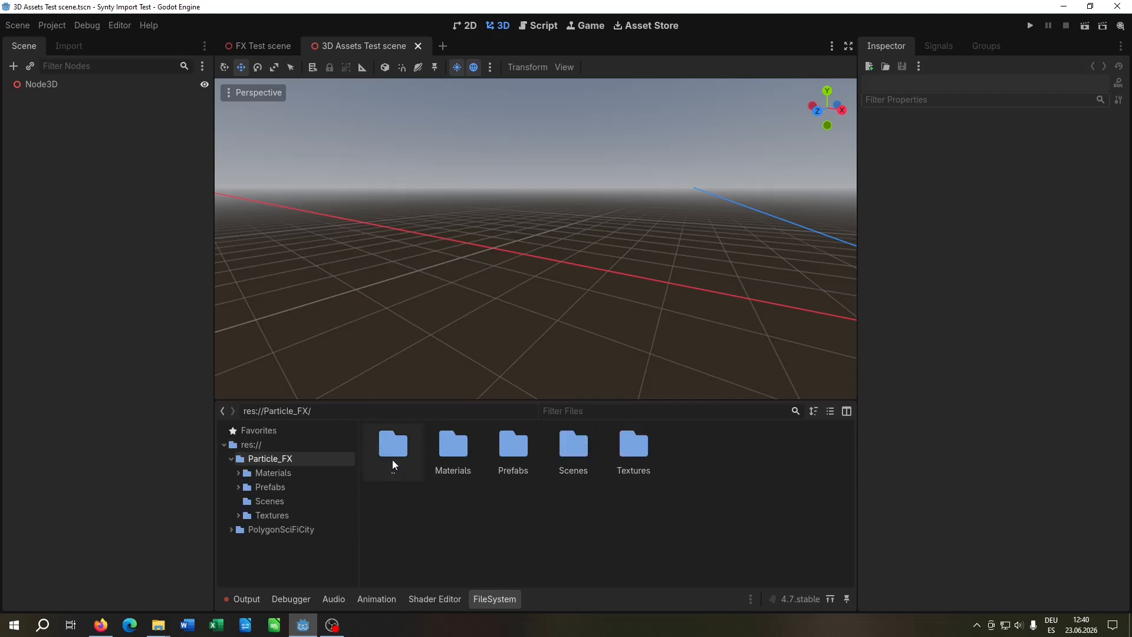
left_click(494, 472)
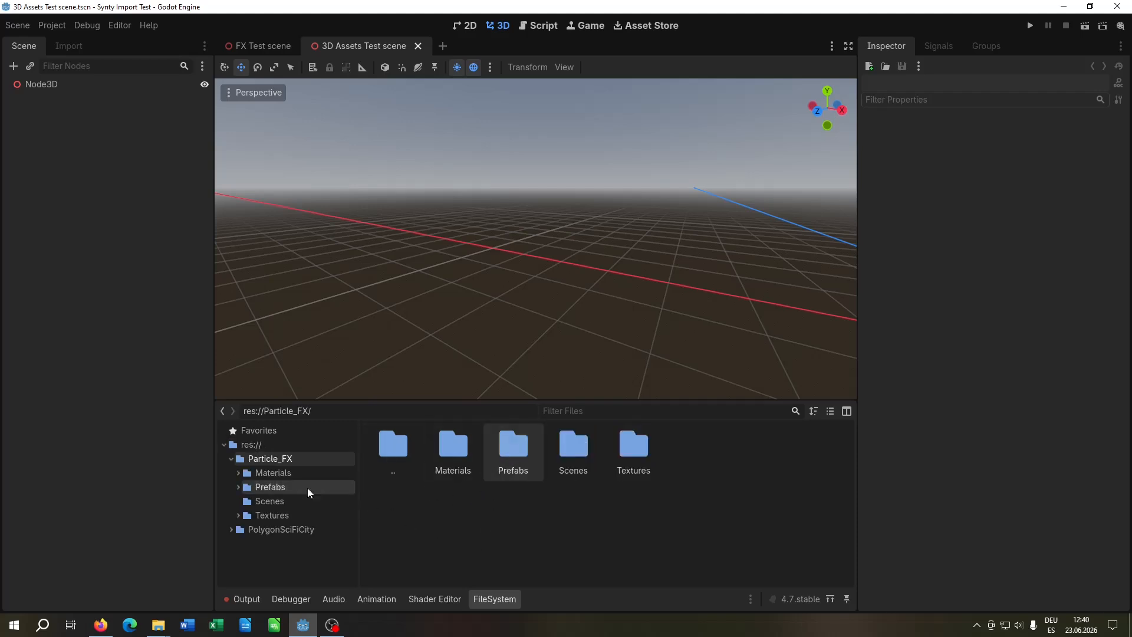
left_click(263, 46)
double_click(515, 466)
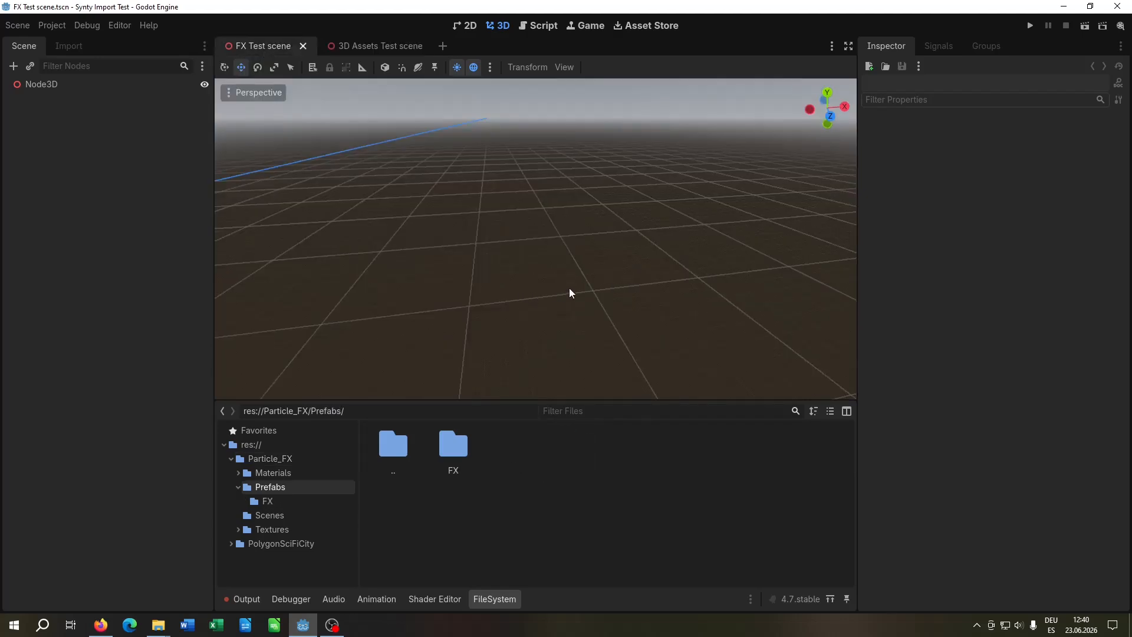
Place FX_Candle_Flame_01 and FX_Rain_01 from the Particle_FX/Prefabs/FX folder into the FX Test scene.
middle_click_drag(570, 293, 515, 331)
double_click(453, 449)
left_click(455, 435)
left_click_drag(455, 435, 466, 262)
left_click_drag(576, 534, 595, 230)
Examine the candle flame and rain effects in the FX Test scene, focusing on FX_Candle_Flame_01.
scroll(594, 230, "up", 10)
middle_click_drag(405, 223, 392, 263)
scroll(389, 263, "down", 12)
left_click(88, 100)
key("f")
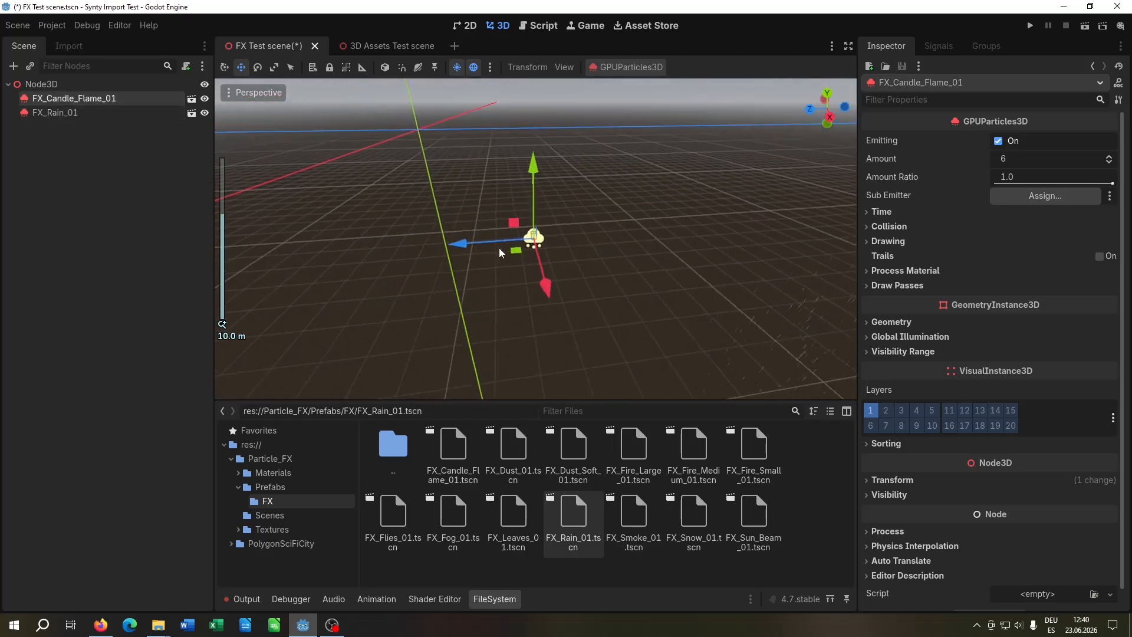
scroll(500, 254, "up", 20)
left_click(513, 303)
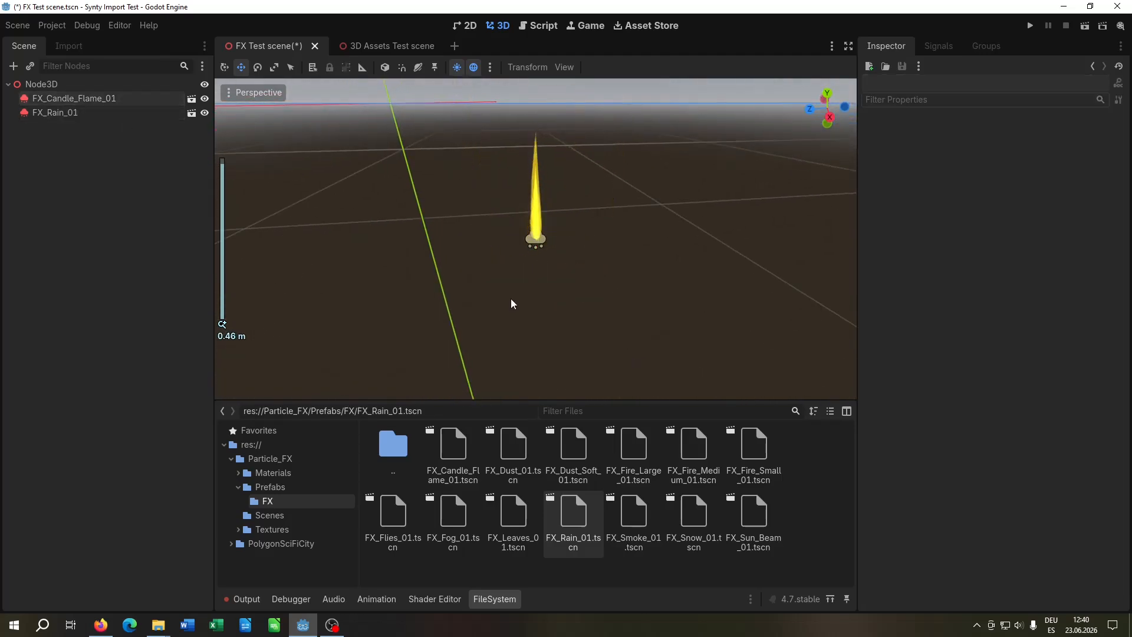
middle_click_drag(511, 304, 652, 314)
right_click_drag(652, 313, 571, 360)
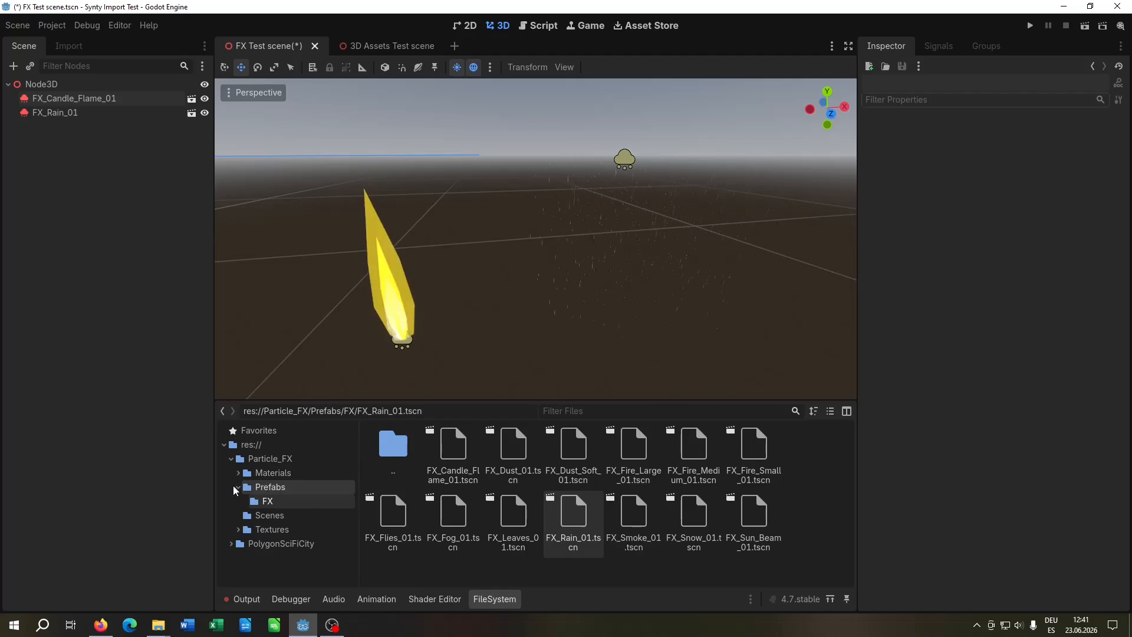
Collapse the Particle_FX folder, open the PolygonSciFiCity folder and switch to the 3D Assets Test scene.
left_click(236, 487)
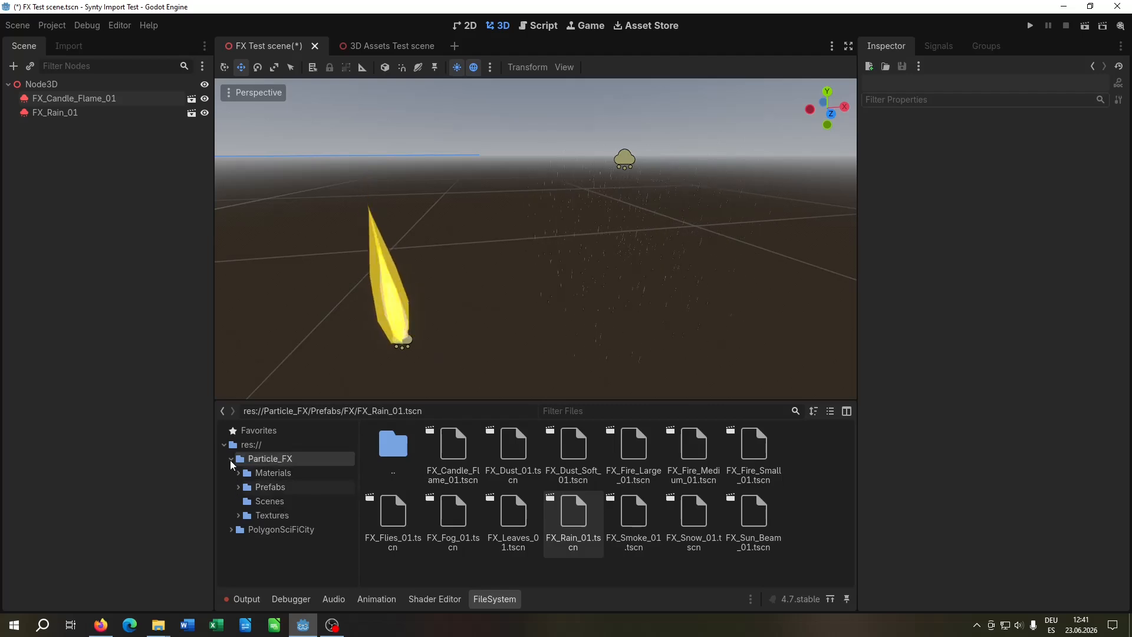
left_click(230, 460)
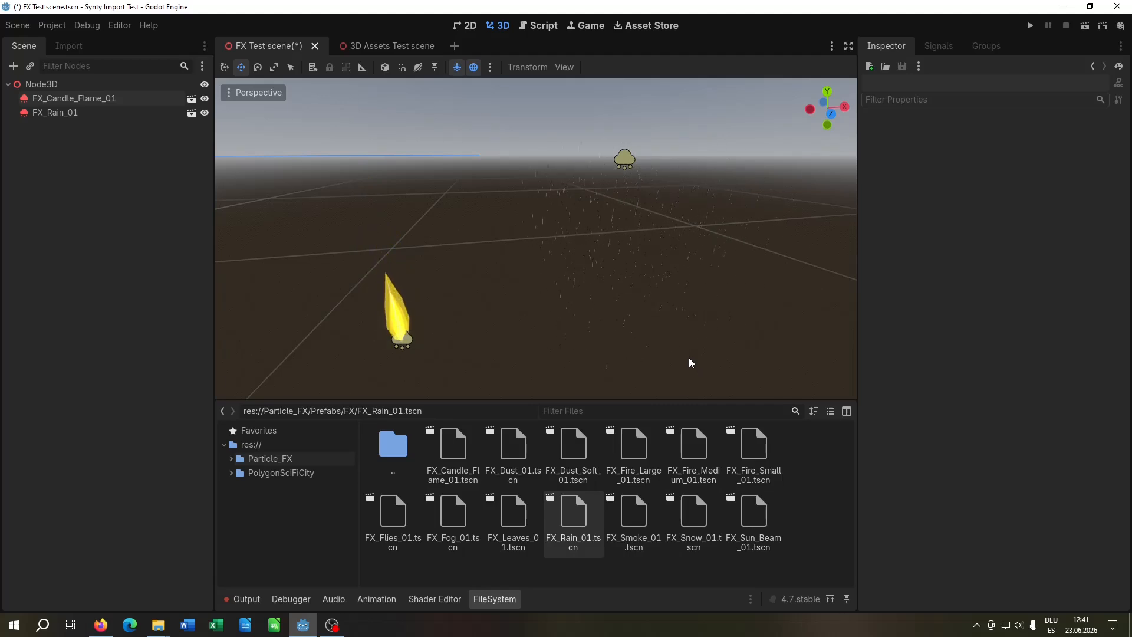
left_click(313, 473)
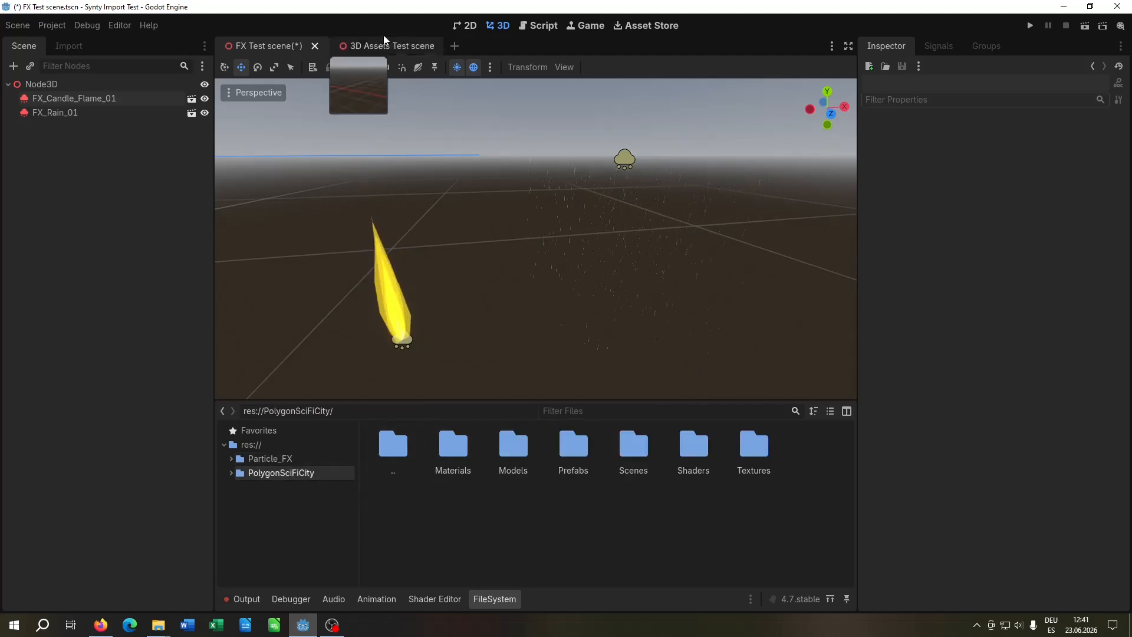
left_click(384, 45)
scroll(490, 207, "up", 5)
scroll(498, 227, "up", 2)
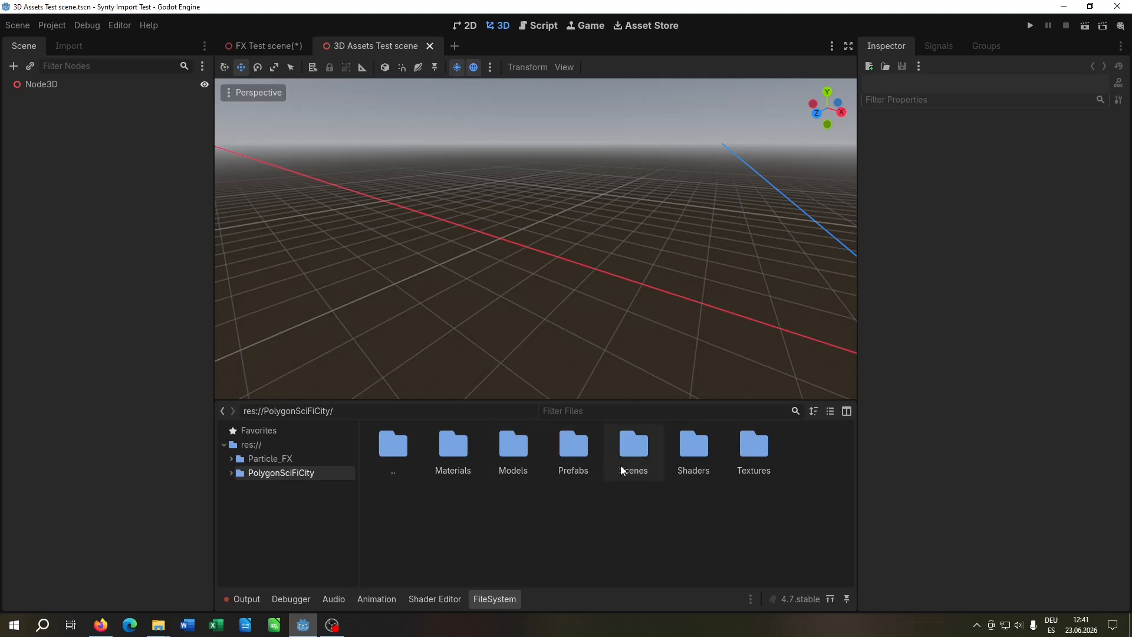
Place SM_Chr_Alien_Male_02, SM_Chr_Hacker_Female_01 and SM_Chr_Muscle_Male_01 from PolygonSciFiCity/Prefabs/Characters into the scene.
double_click(566, 460)
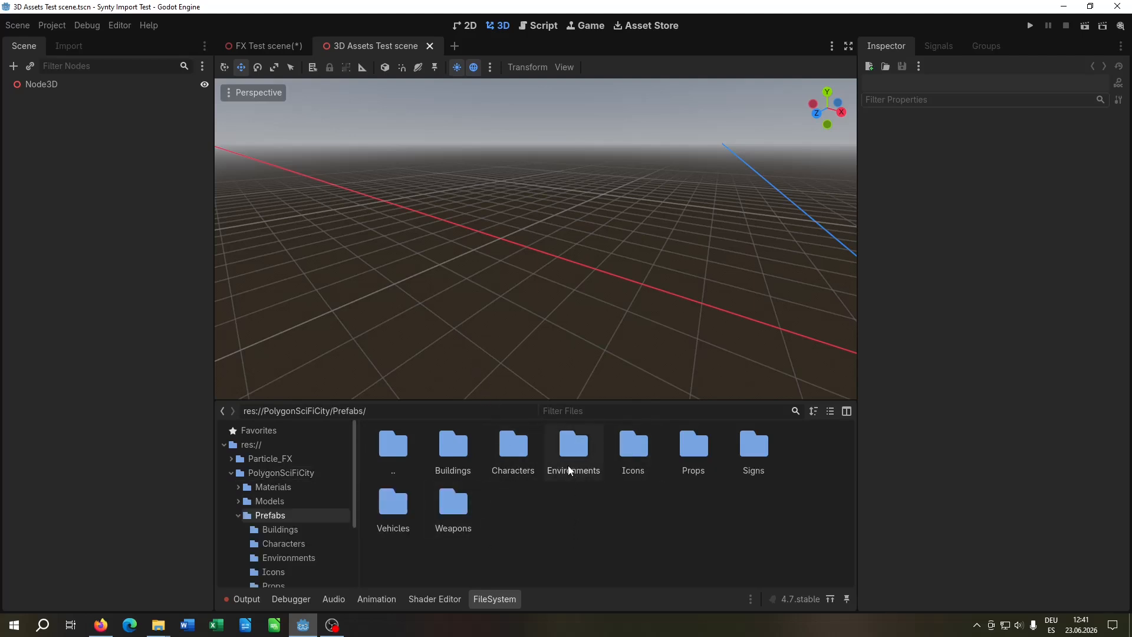
double_click(505, 452)
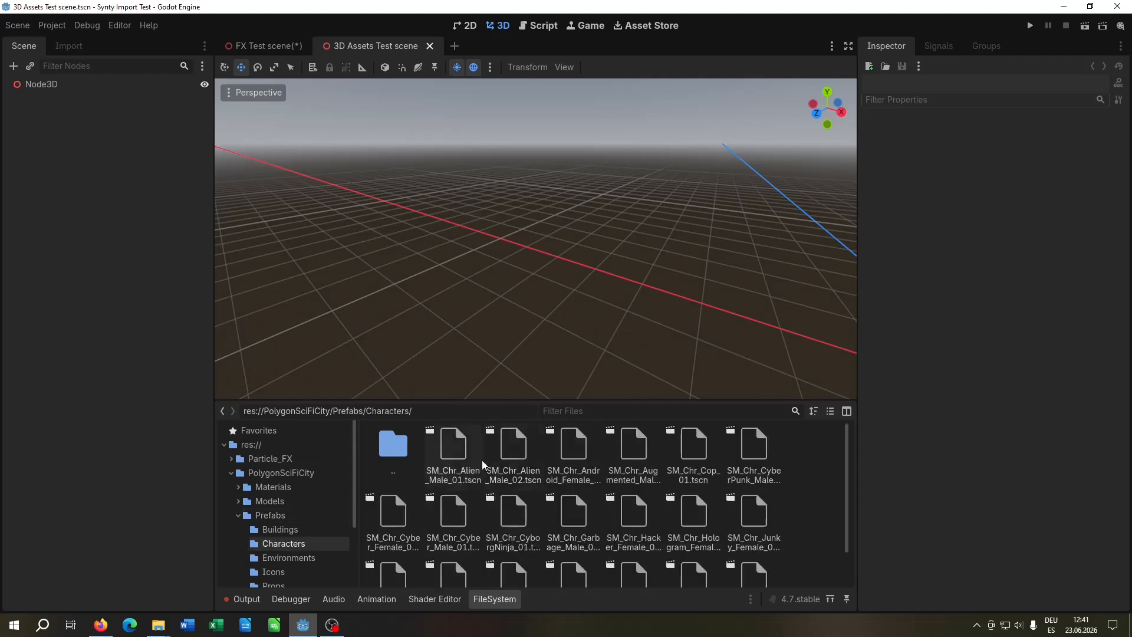
left_click_drag(515, 457, 528, 260)
left_click_drag(635, 516, 669, 358)
left_click_drag(584, 577, 392, 271)
Examine the placed character models from several angles, focusing on SM_Chr_Alien_Male_02.
middle_click_drag(422, 218, 575, 206, "shift")
scroll(590, 193, "up", 1)
right_click_drag(590, 192, 501, 155)
key("w")
key("d")
key("a")
key("s")
key("w")
key("d")
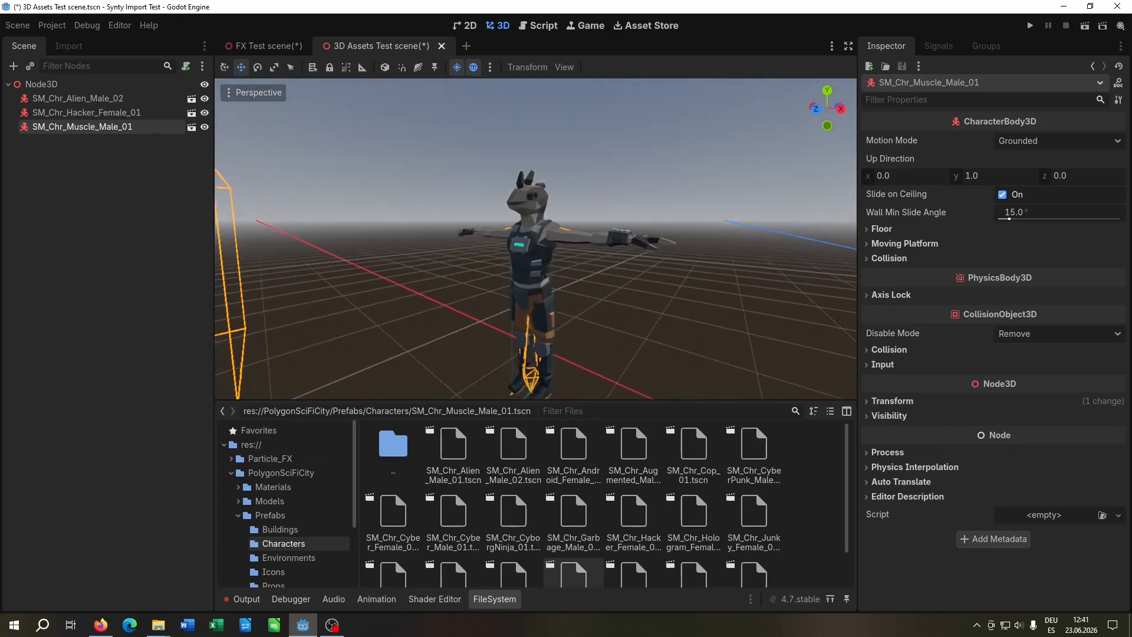
left_click(555, 237)
key("a")
right_click_drag(490, 233, 543, 235)
key("s")
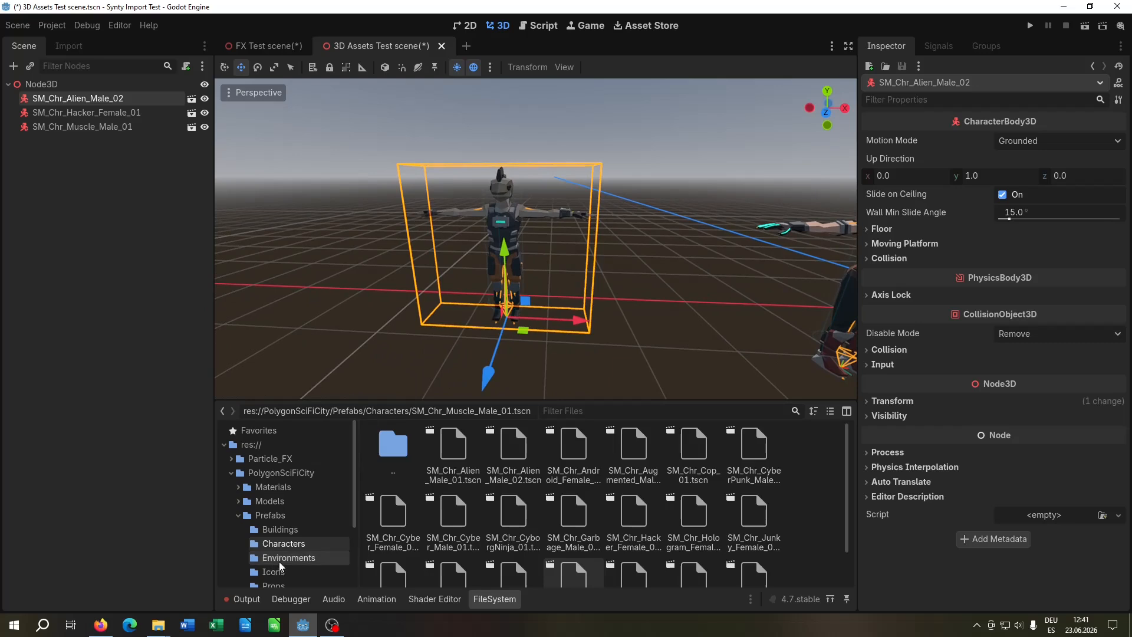
Place SM_Prop_AirConditioningGrid_01 and SM_Prop_Barrier_Pole_01 from the Prefabs/Props folder beside the characters.
scroll(291, 559, "down", 3)
left_click(289, 546)
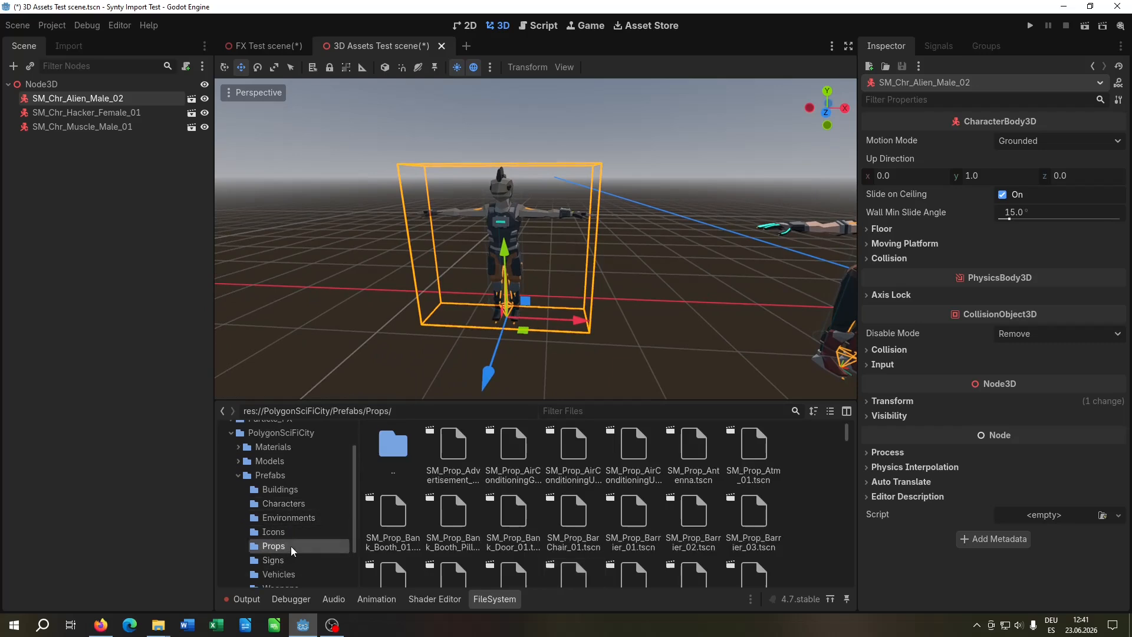
left_click_drag(506, 472, 731, 203)
scroll(655, 507, "down", 1)
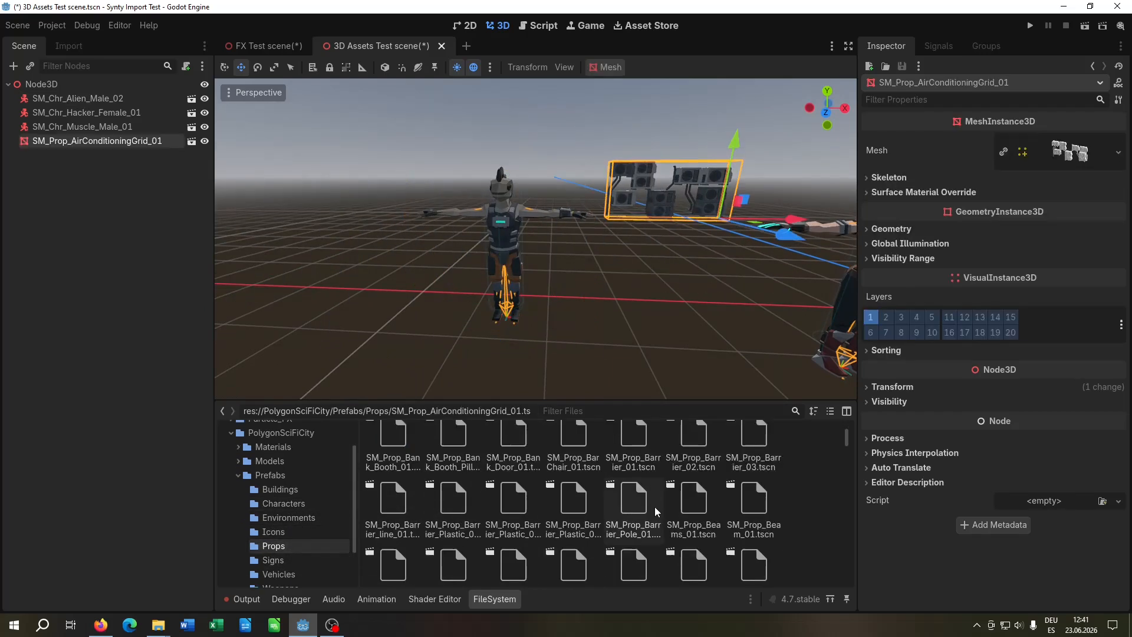
left_click_drag(651, 501, 434, 190)
left_click_drag(380, 252, 384, 263)
key("f")
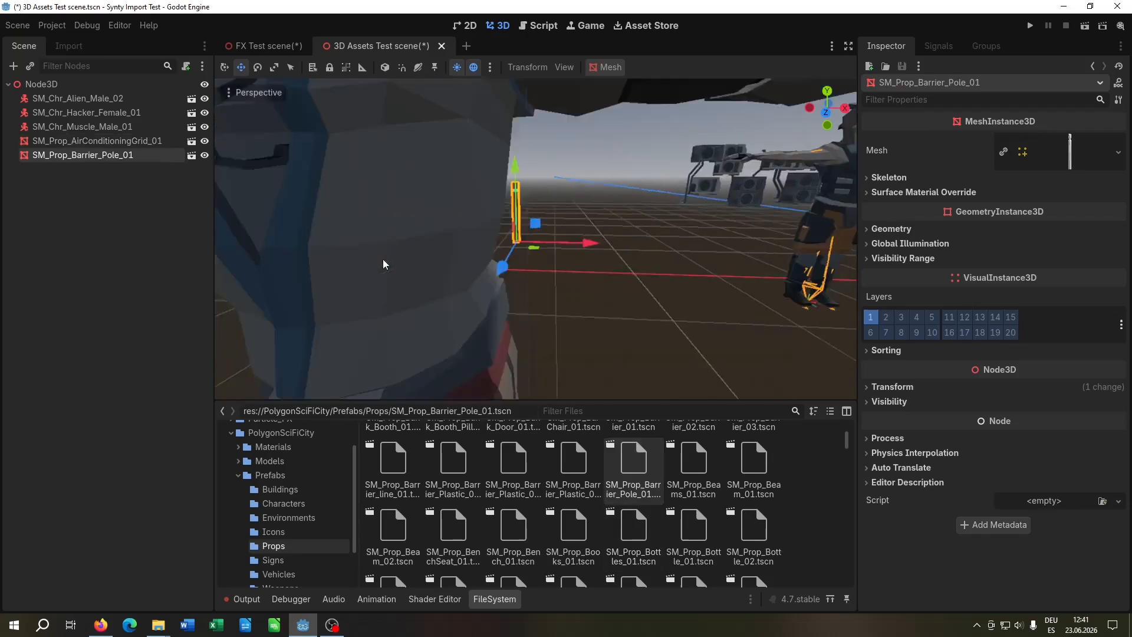
scroll(685, 217, "down", 5)
mouse_move(685, 217)
right_mouse_down()
mouse_move(649, 221)
mouse_move(685, 224)
right_mouse_up()
Select the SM_Chr_Alien_Male_02 character and open its own scene in the editor.
left_click(594, 233)
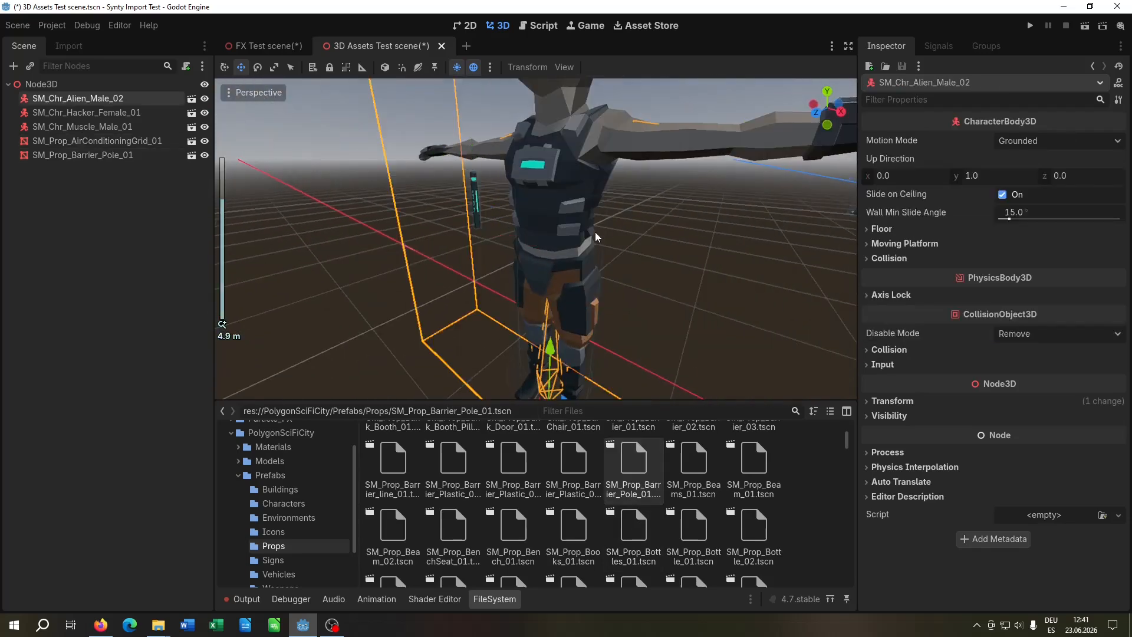
key("f")
right_click_drag(596, 231, 587, 171)
key("w")
right_click_drag(548, 210, 590, 218)
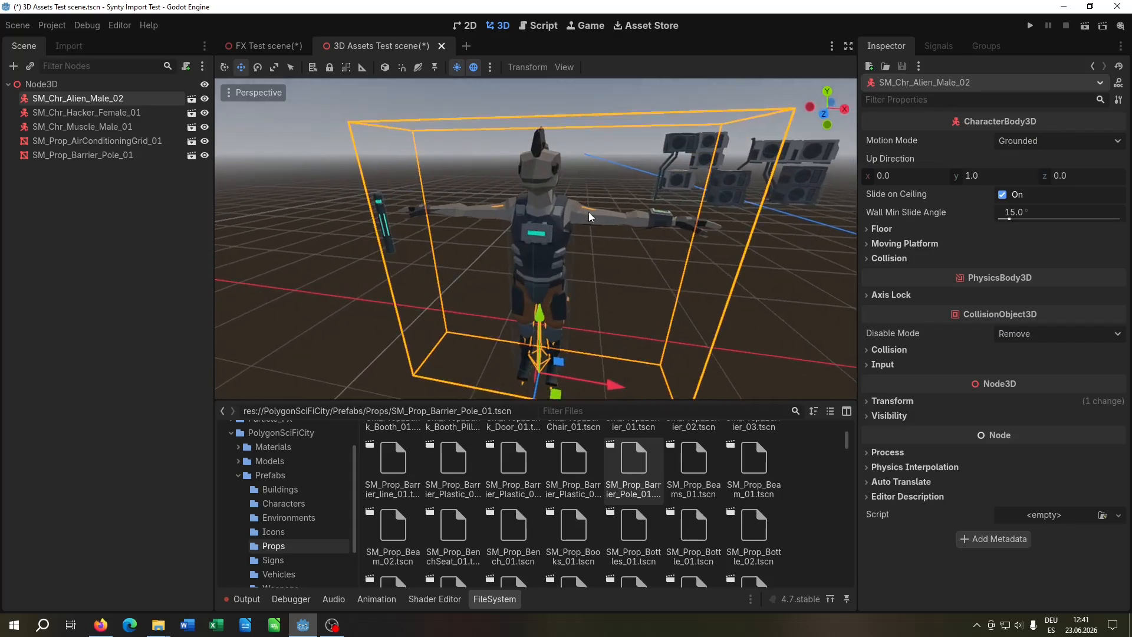
left_click(192, 98)
key("KP_1")
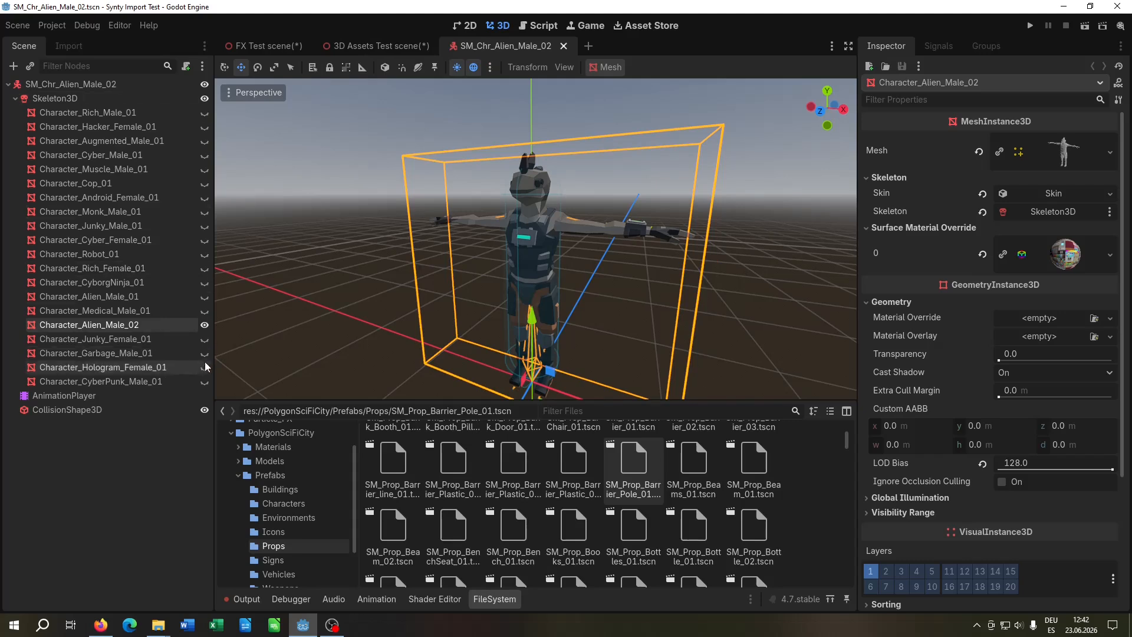
Try out other character meshes such as Character_Junky_Male_01 in place of Character_Alien_Male_02, then restore the original visibility.
left_click(205, 325)
left_click(204, 226)
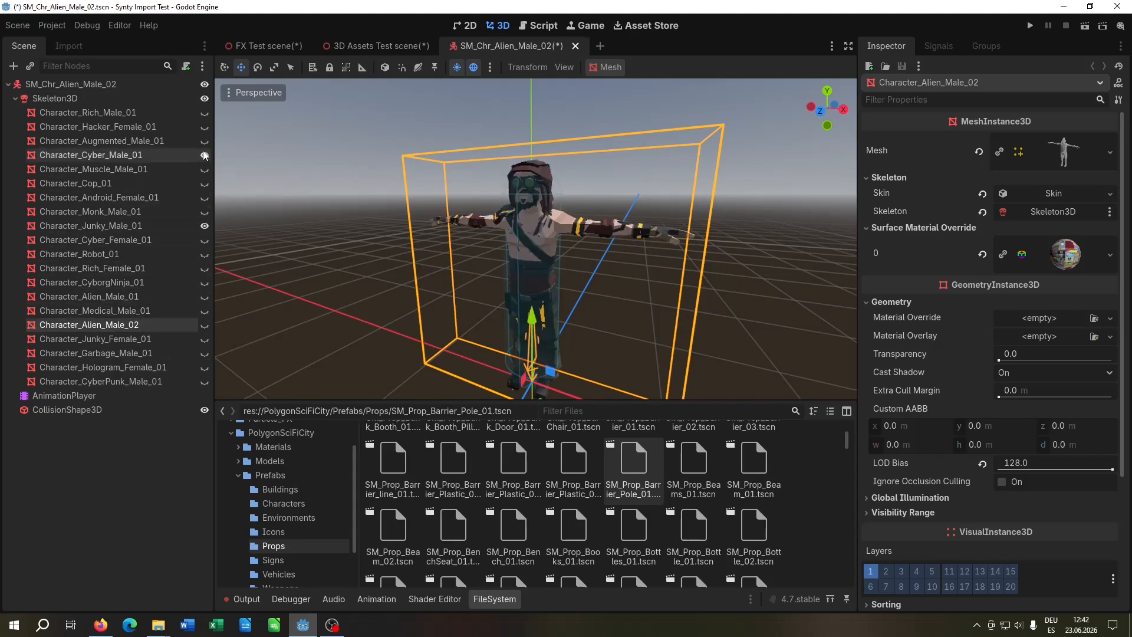
left_click(205, 126)
left_click(204, 127)
left_click(205, 155)
left_click(205, 226)
left_click(204, 325)
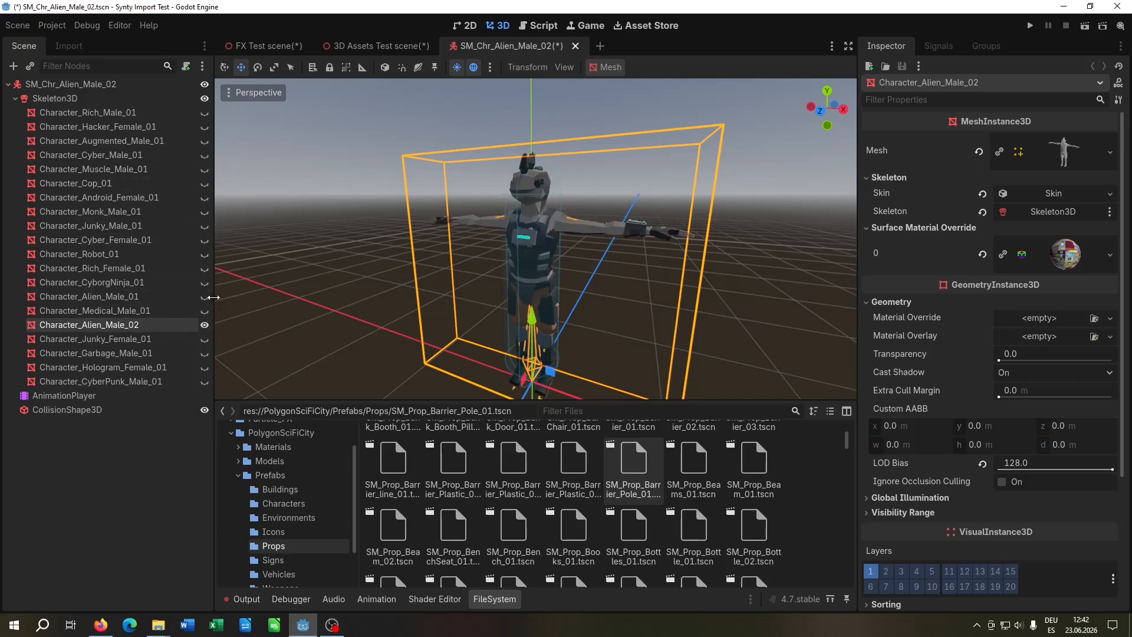
Temporarily swap the visible mesh to Character_Alien_Male_01, then show Character_Alien_Male_02 again.
left_click(204, 296)
left_click(204, 297)
left_click(205, 325)
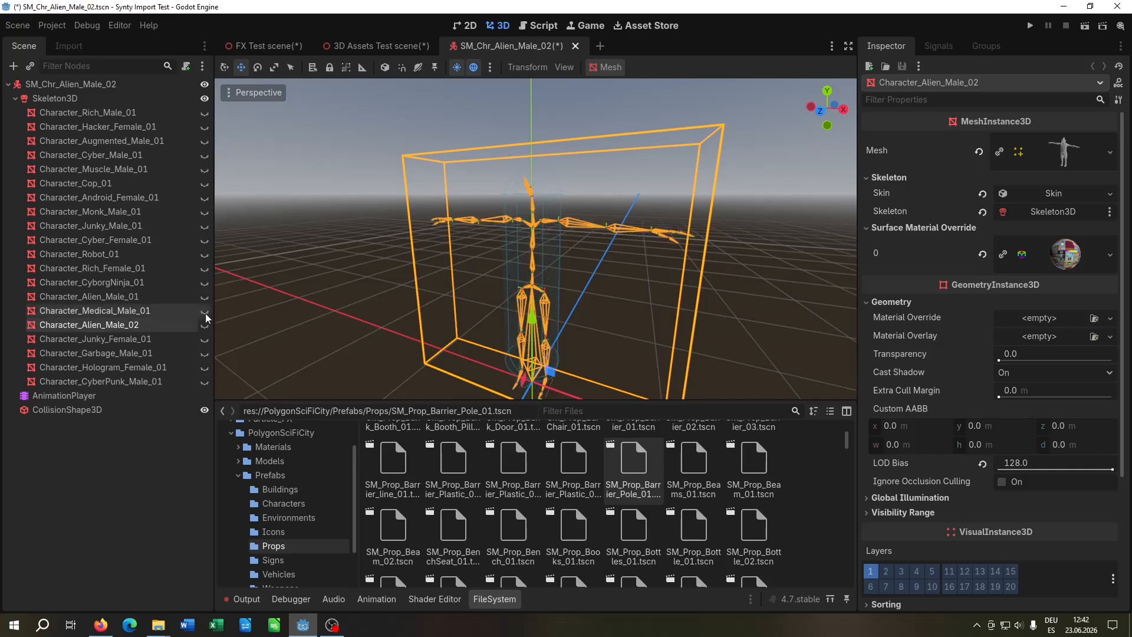
left_click(205, 296)
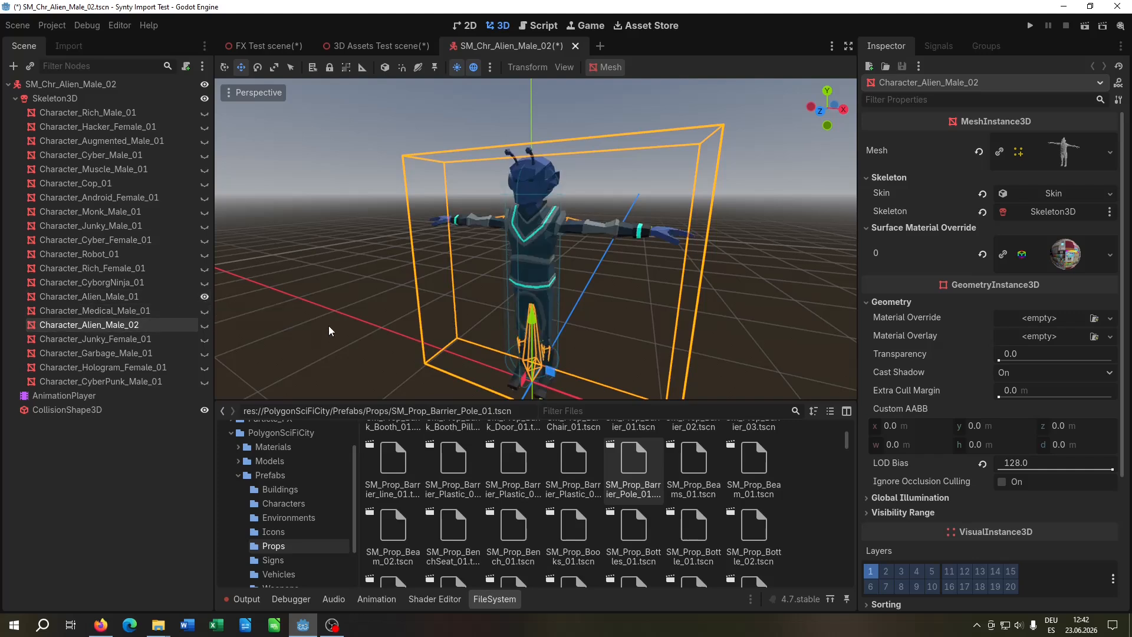
left_click(205, 297)
left_click(205, 325)
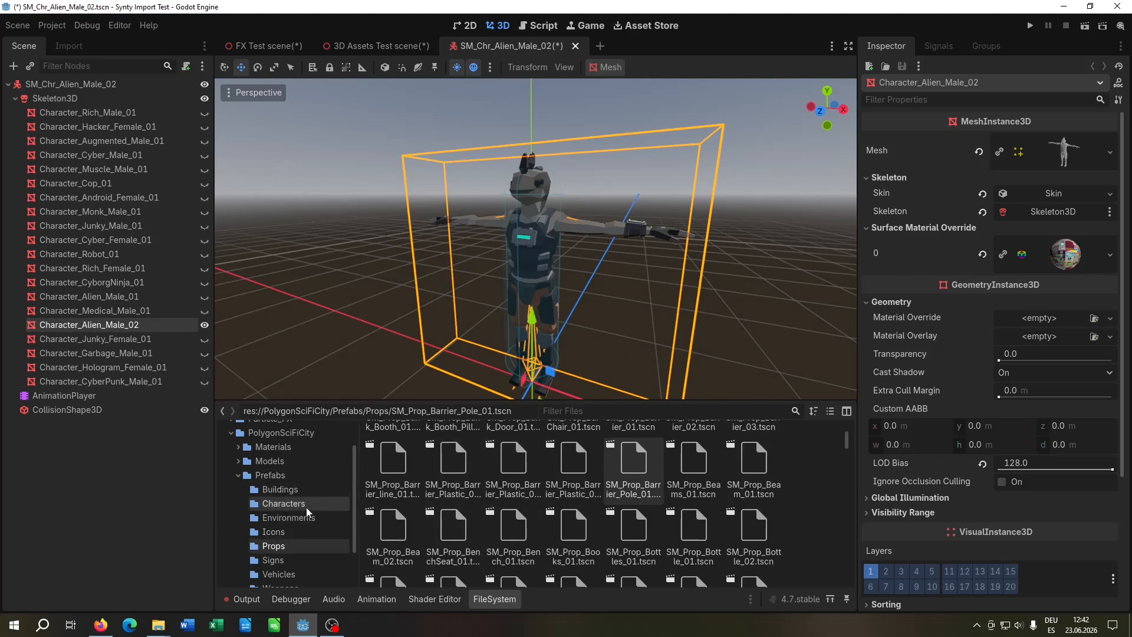
Expand the alien mesh's surface material override and assign PolygonScifi_01_C_mat.tres from PolygonSciFiCity/Materials/Alts.
left_click(1060, 257)
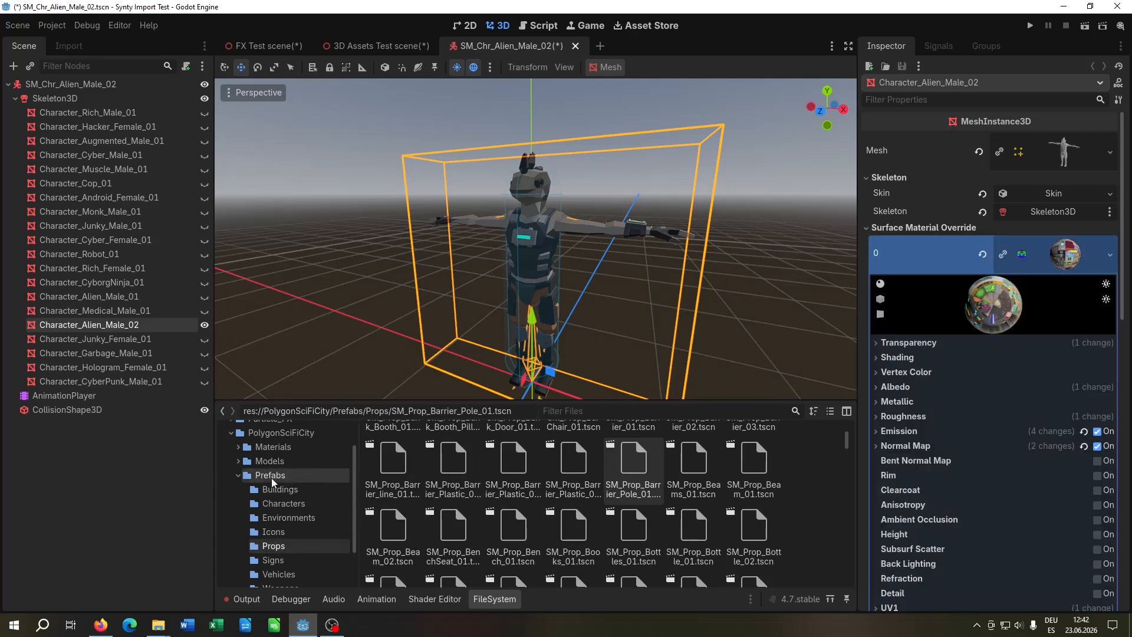
left_click(277, 433)
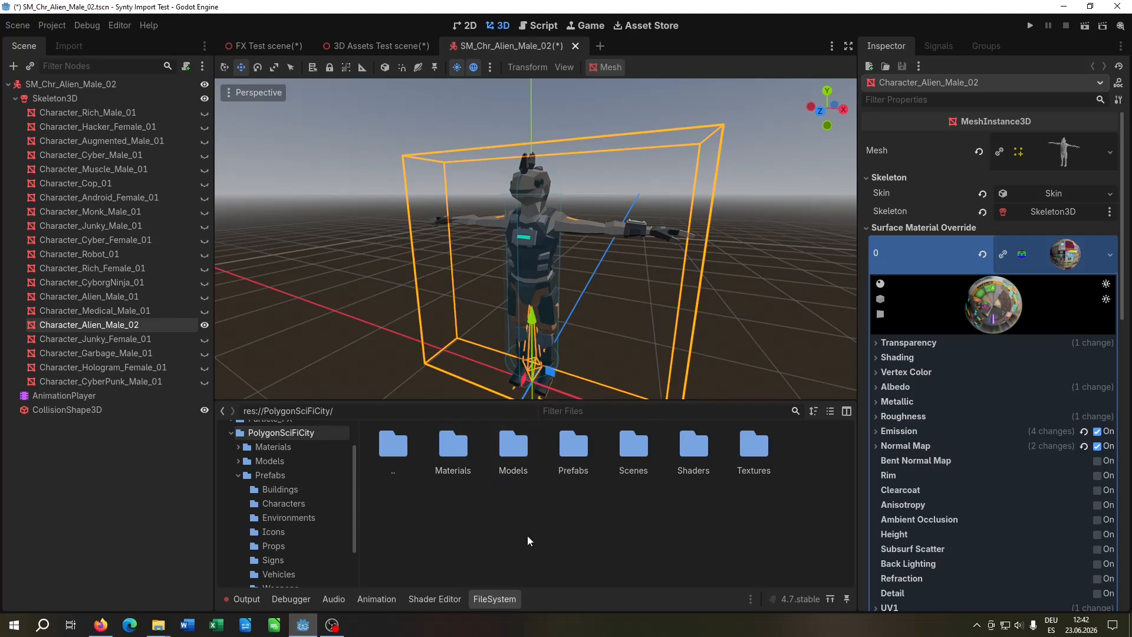
double_click(466, 456)
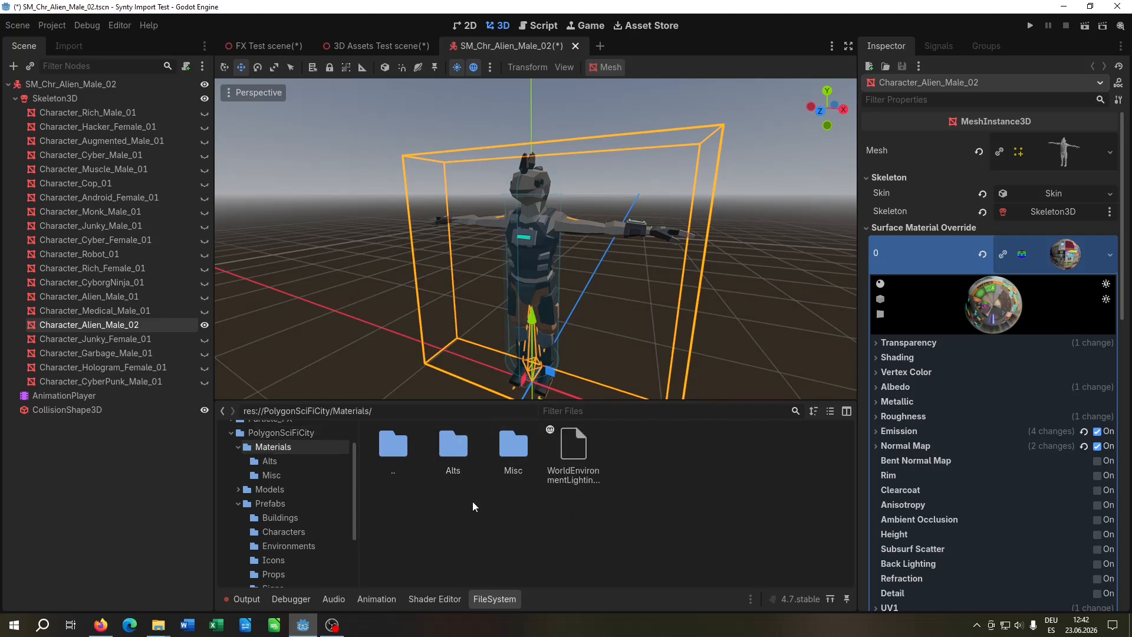
double_click(465, 471)
left_click_drag(572, 464, 1057, 265)
scroll(648, 498, "down", 1)
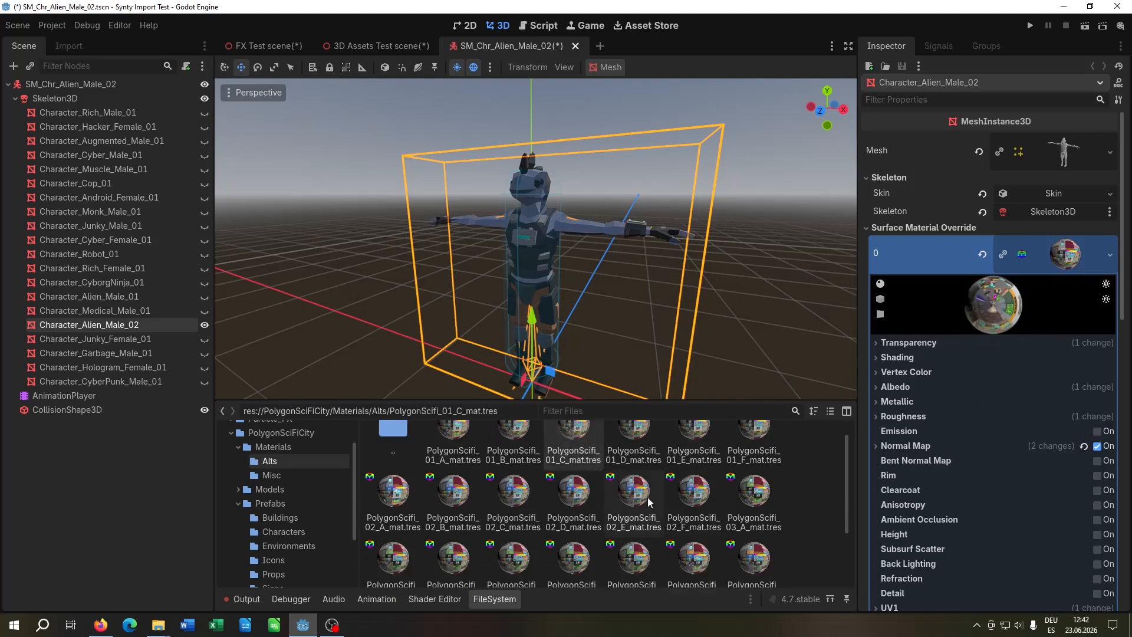
Try several more Alts materials on Character_Alien_Male_02's surface override, finishing with PolygonScifi_03_A_mat.tres.
left_click_drag(626, 560, 1062, 251)
mouse_move(719, 272)
middle_mouse_down()
mouse_move(700, 275)
mouse_move(711, 274)
middle_mouse_up()
scroll(711, 274, "down", 3)
left_click_drag(454, 557, 1048, 266)
left_click_drag(394, 558, 1048, 265)
left_click_drag(755, 557, 1055, 258)
left_click_drag(744, 503, 1044, 249)
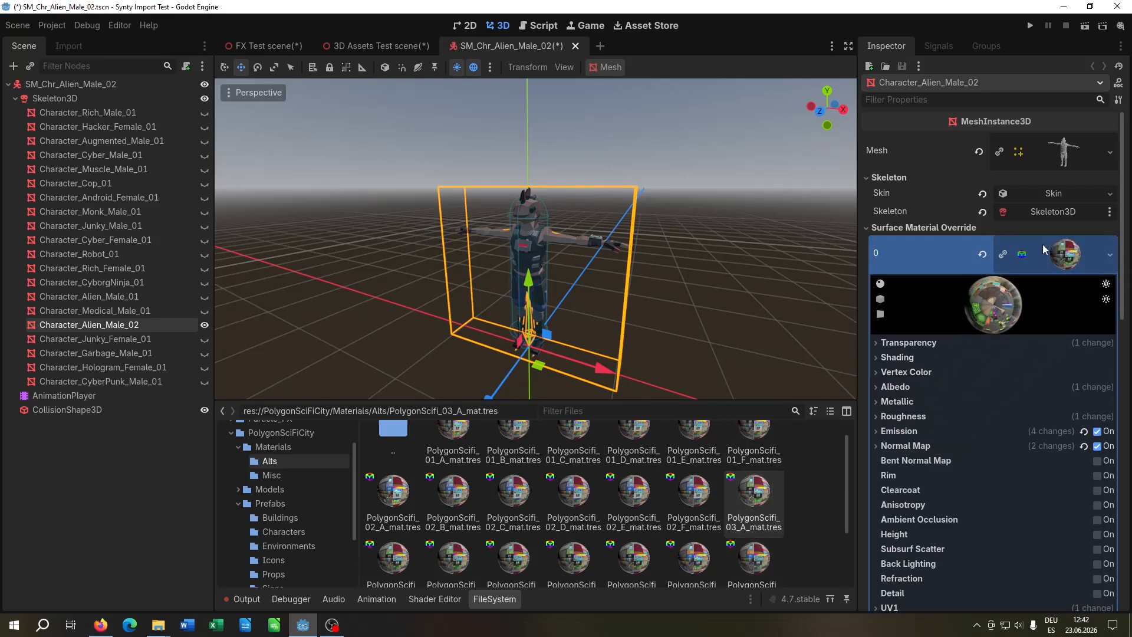